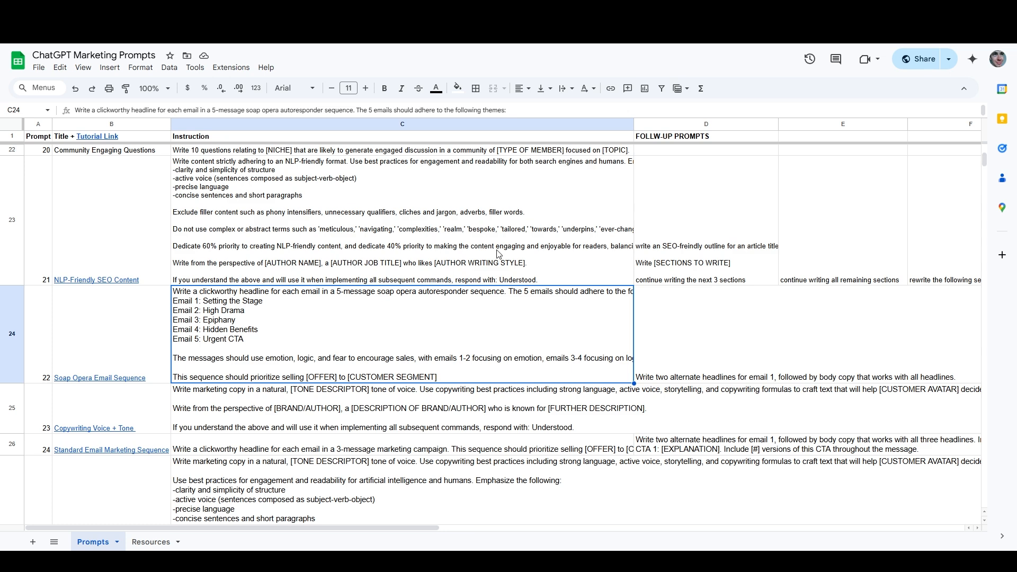
Step: Review the marketing prompts around the NLP-Friendly SEO Content entry and look over the Resources sheet
scroll(322, 308, "down", 4)
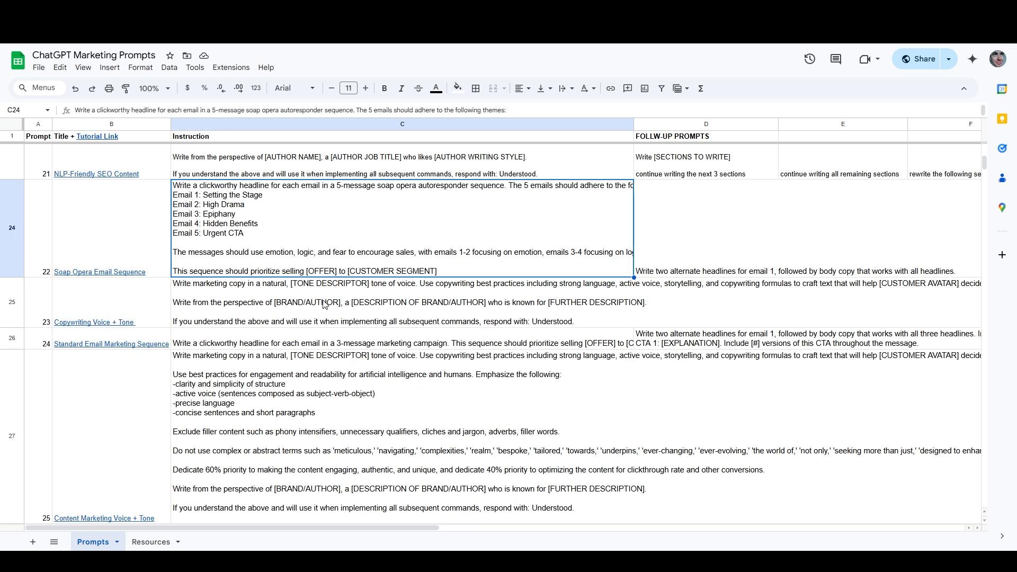
scroll(332, 301, "up", 8)
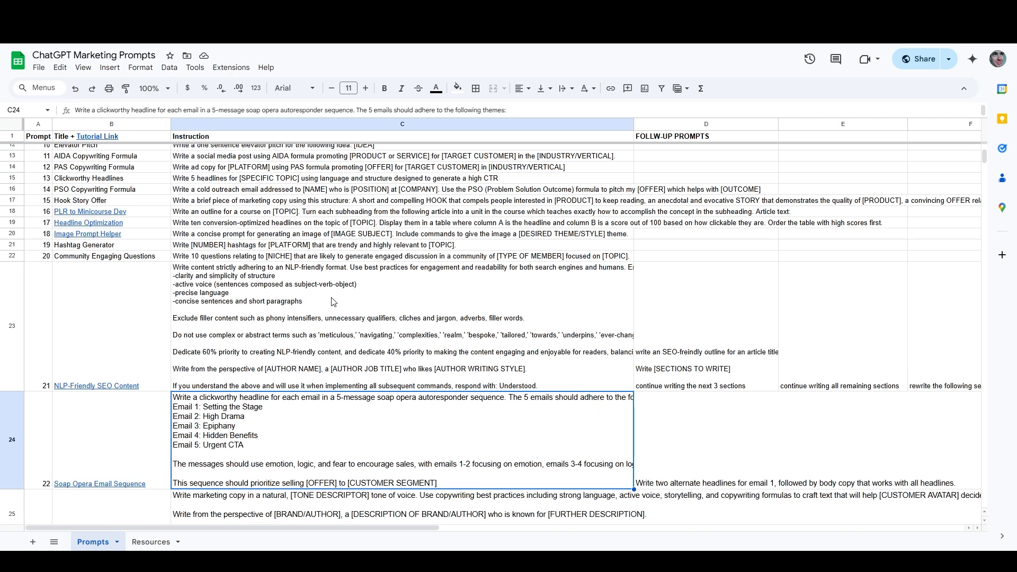
scroll(332, 302, "down", 4)
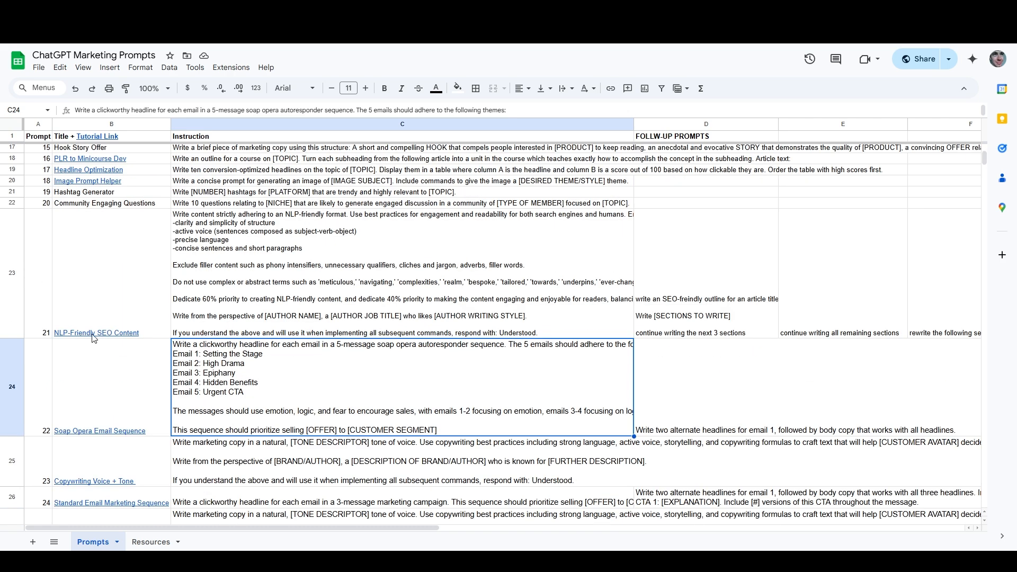
mouse_move(98, 346)
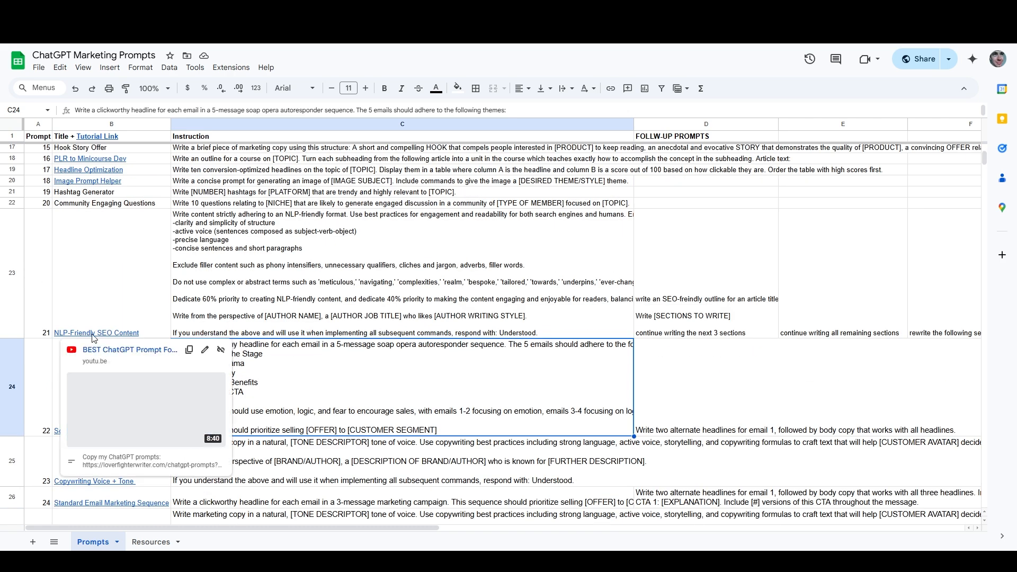
left_click(286, 310)
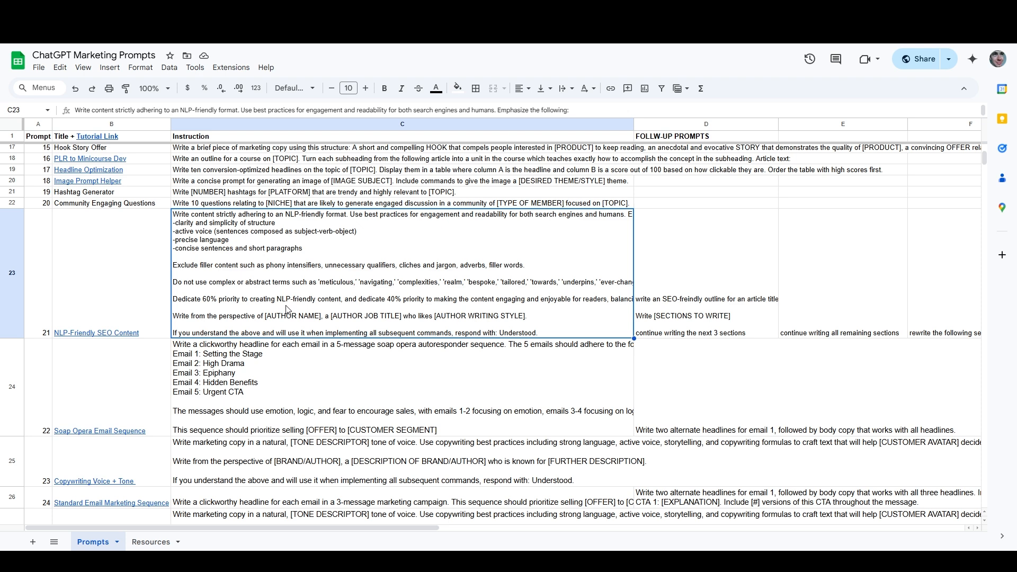
left_click(162, 543)
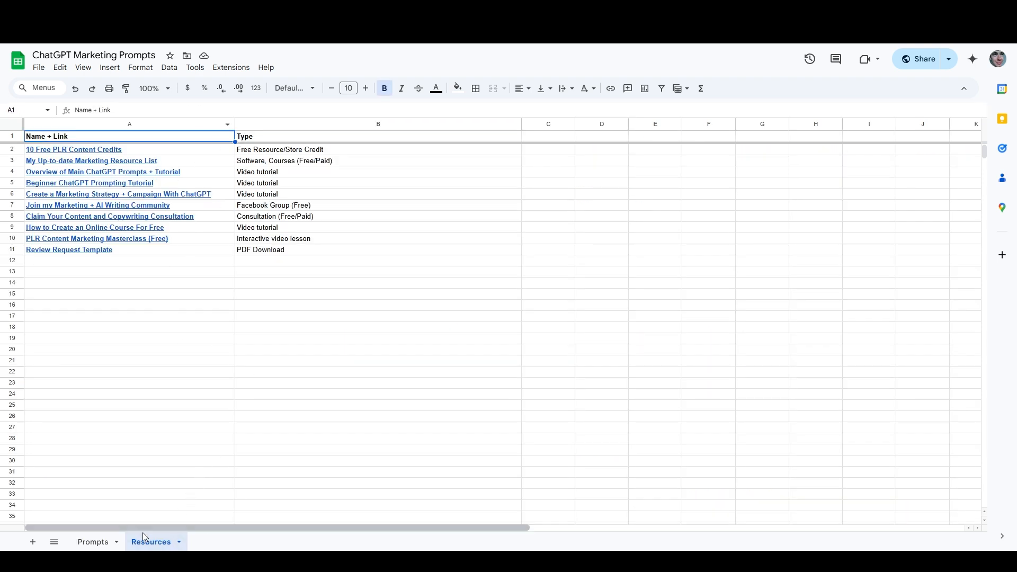
left_click(100, 544)
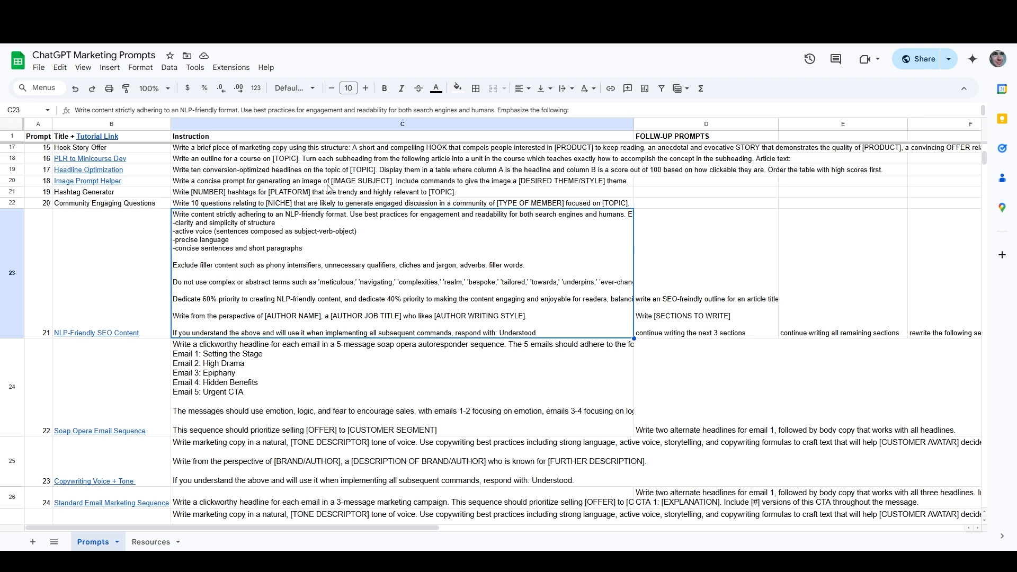
left_click(40, 70)
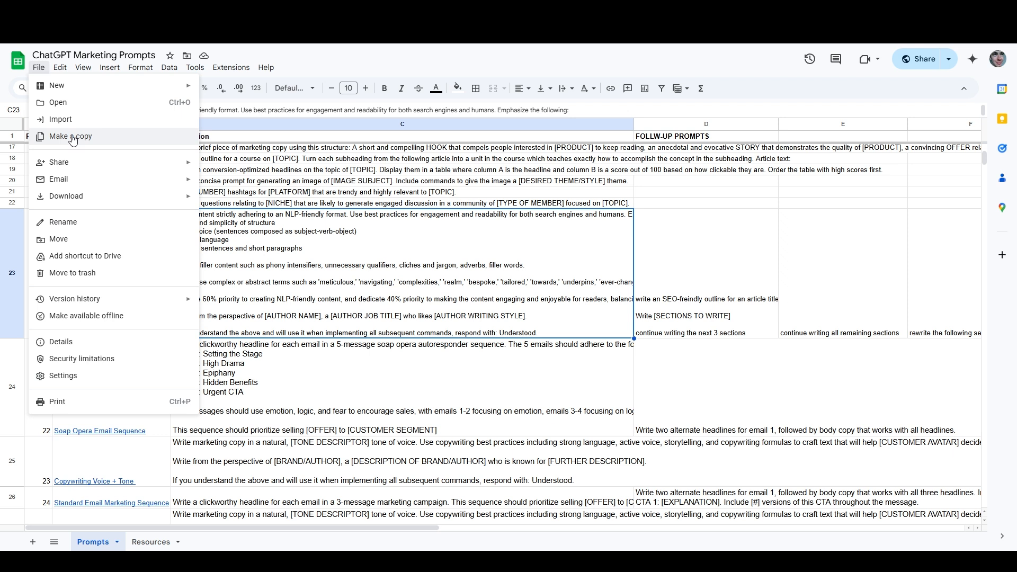
mouse_move(91, 196)
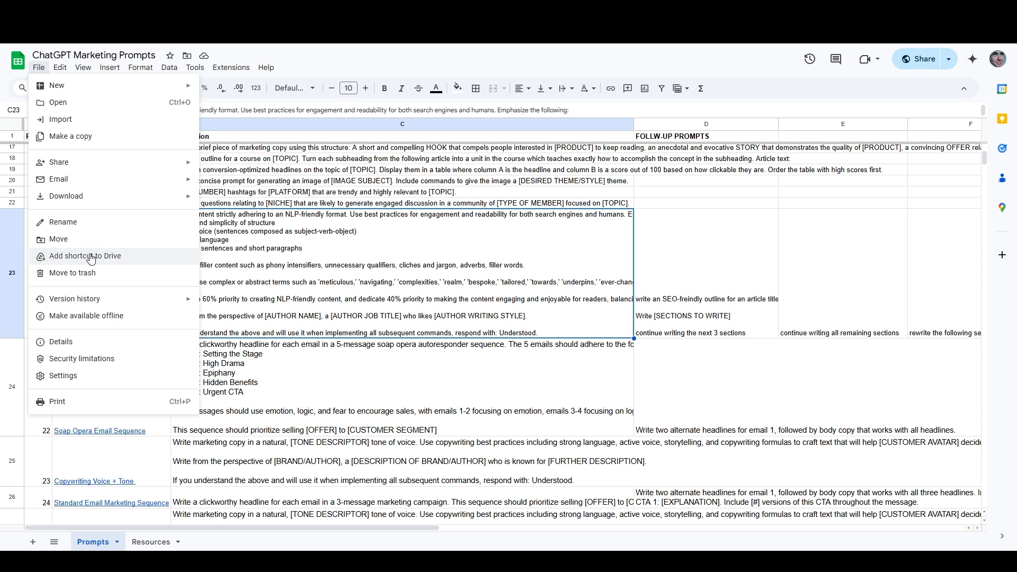
left_click(326, 248)
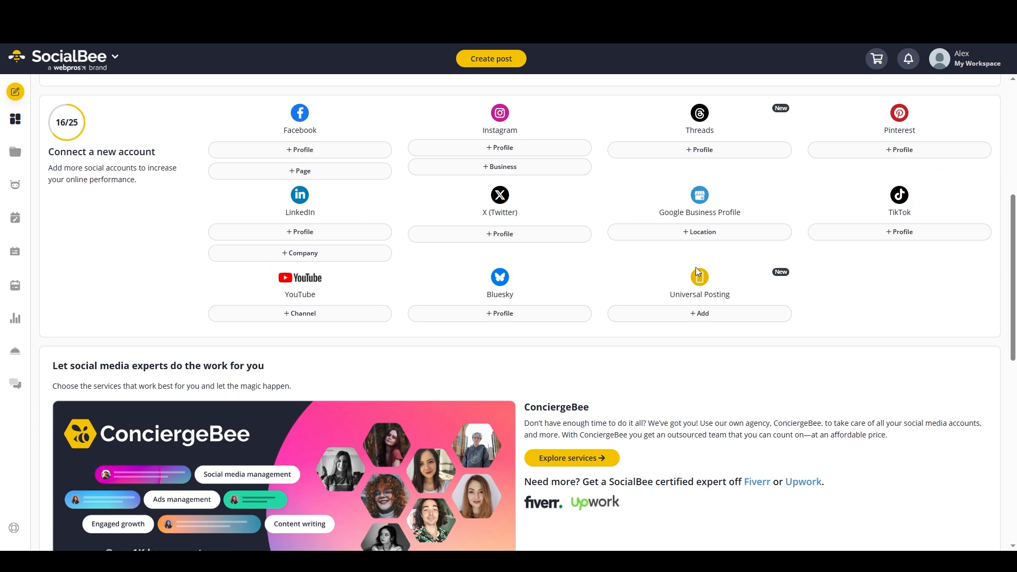
Step: In SocialBee, examine the network options for a new universal posting account and check the latest changes
left_click(702, 315)
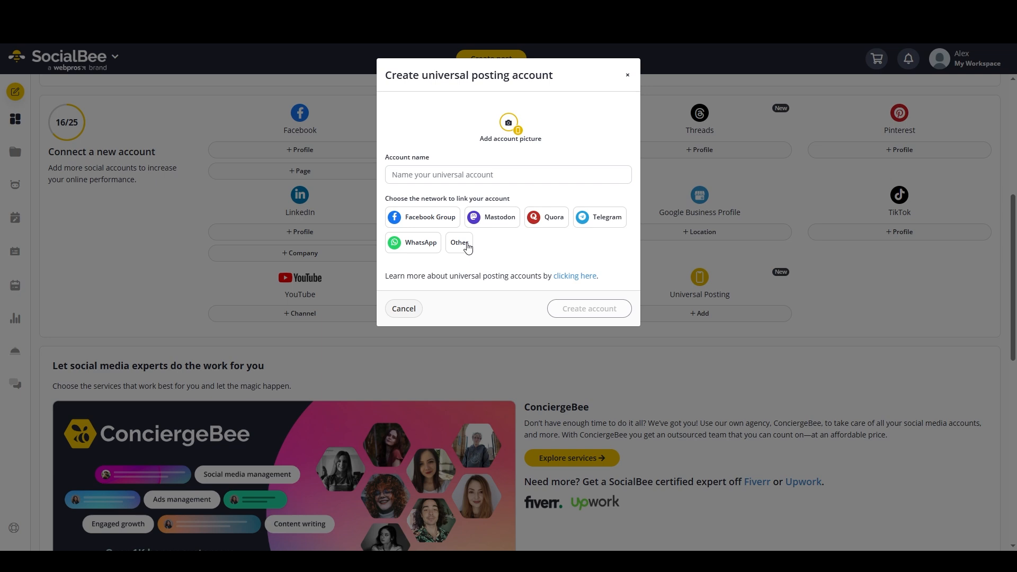
left_click(840, 309)
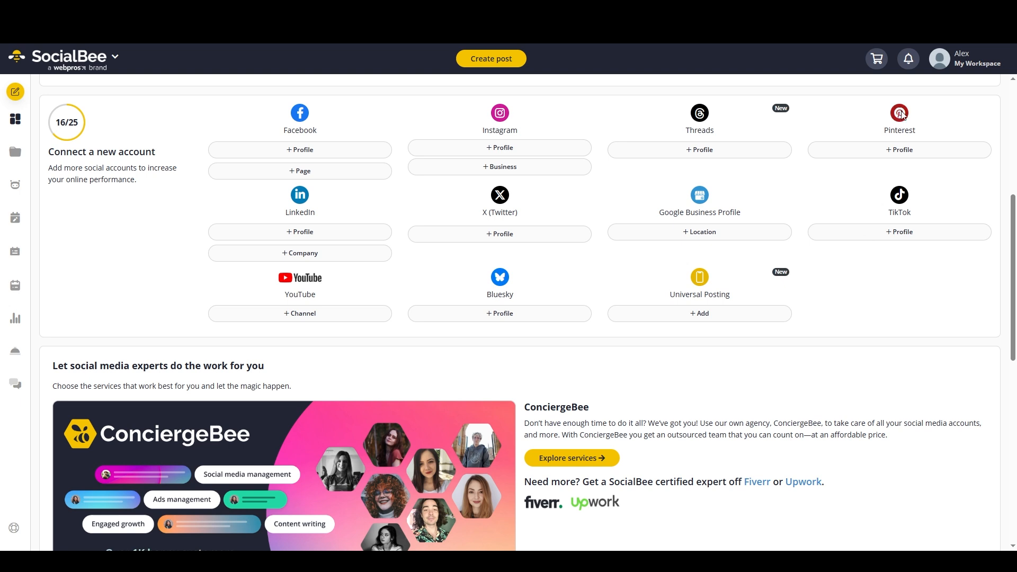
left_click(908, 61)
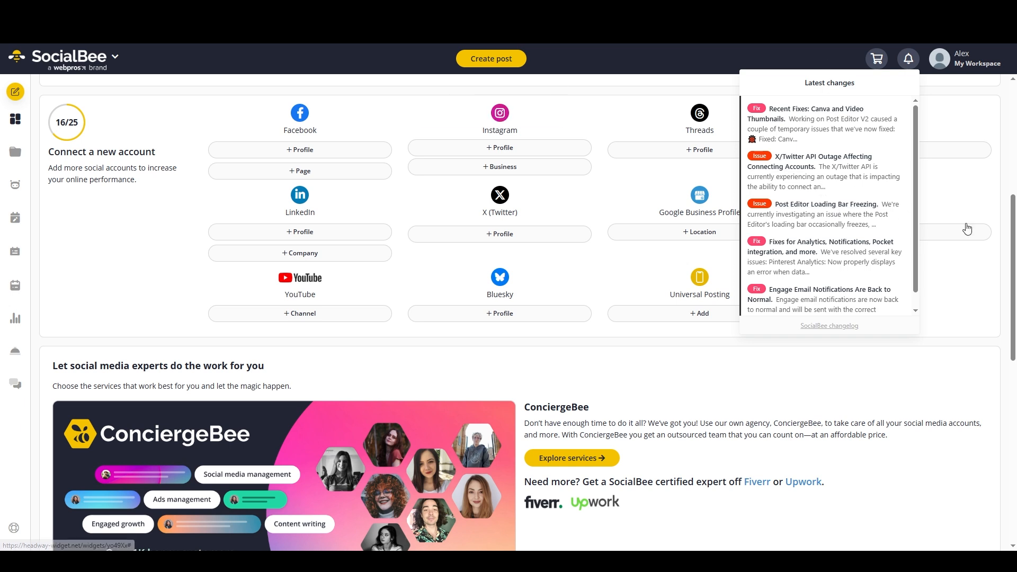
left_click(979, 192)
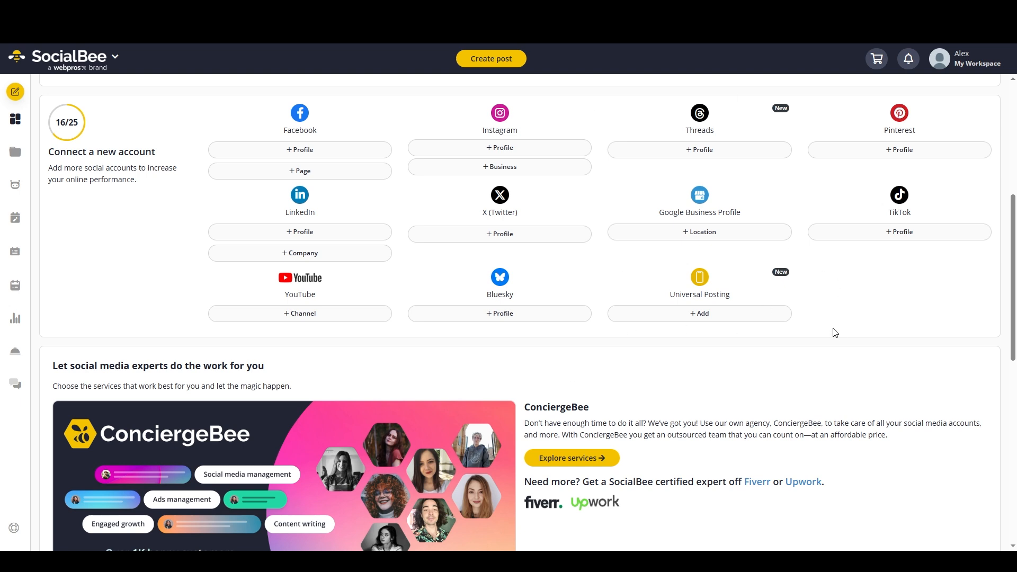
Step: Browse the content categories and examine the posts in MyFitnessFight News, then return to the category overview
left_click(28, 163)
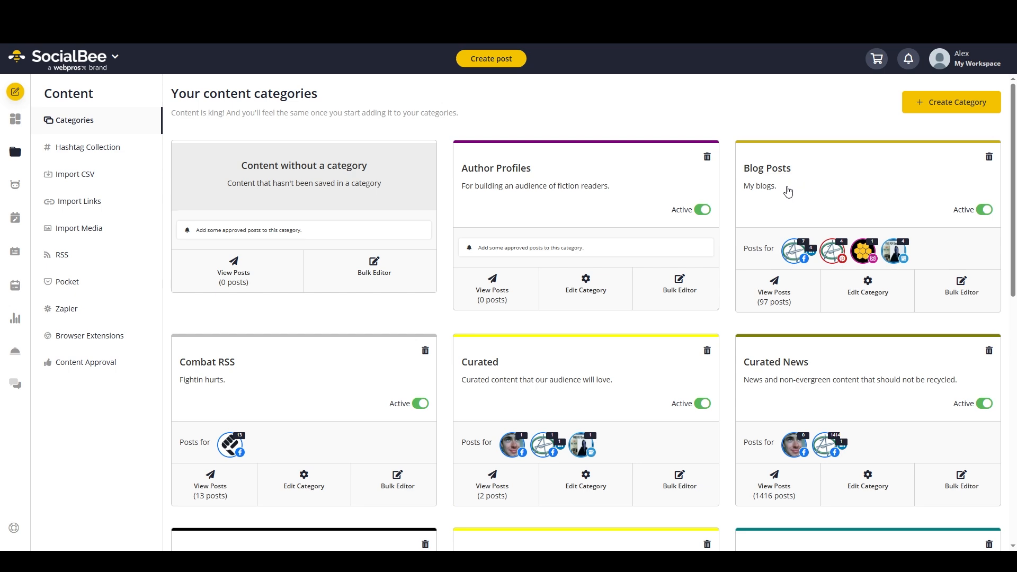
scroll(788, 191, "down", 7)
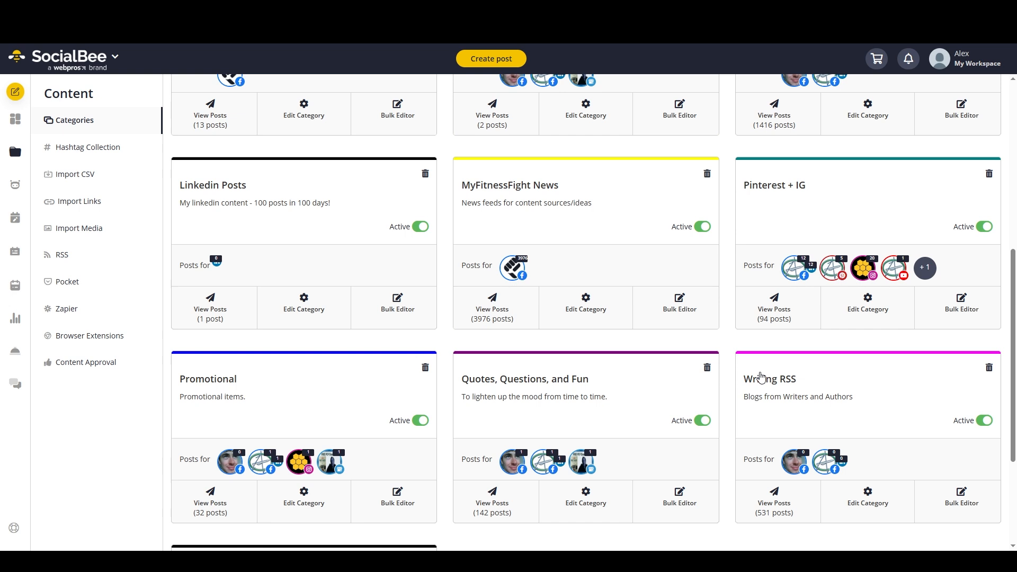
scroll(518, 382, "up", 3)
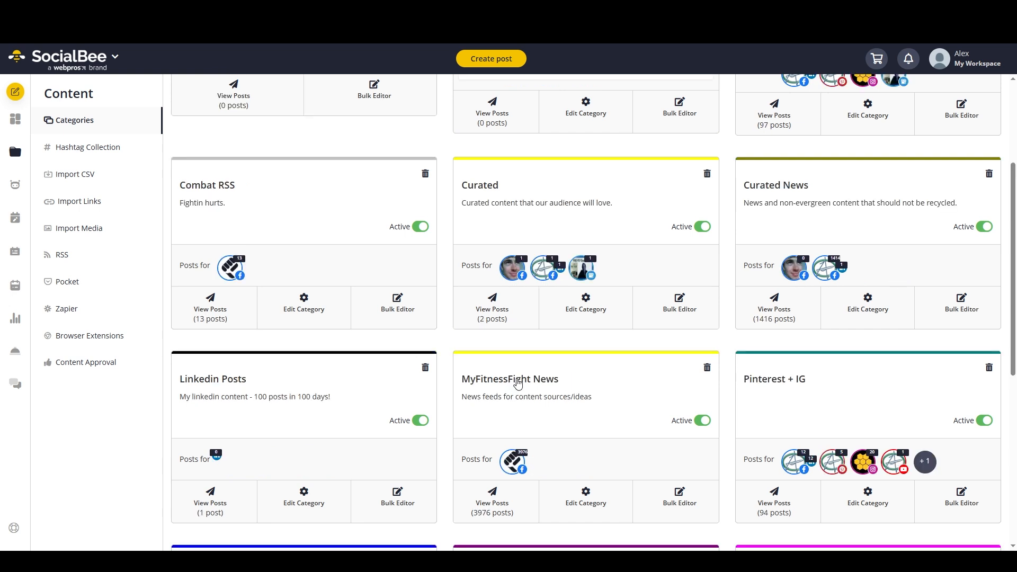
left_click(518, 382)
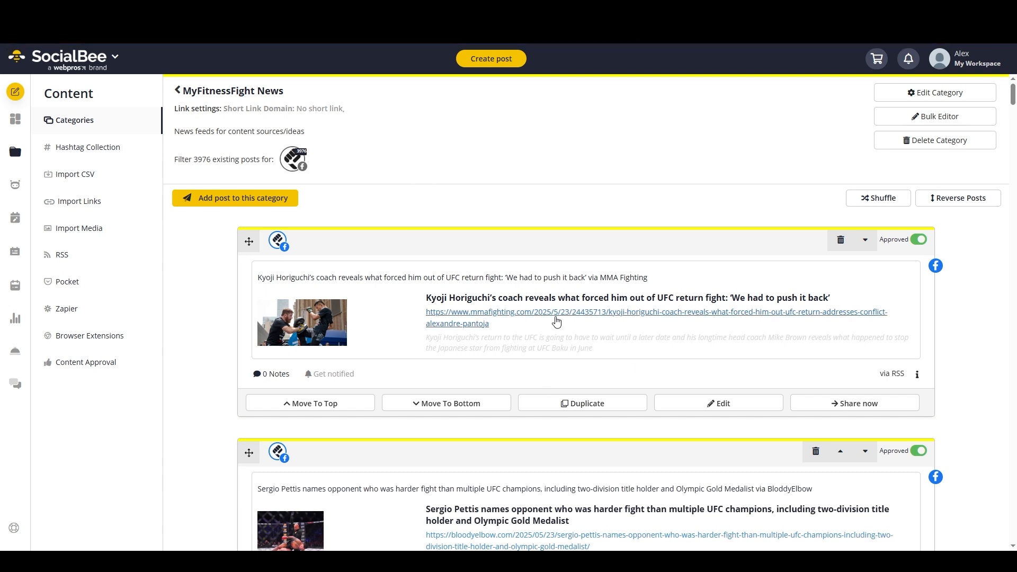
scroll(503, 323, "down", 6)
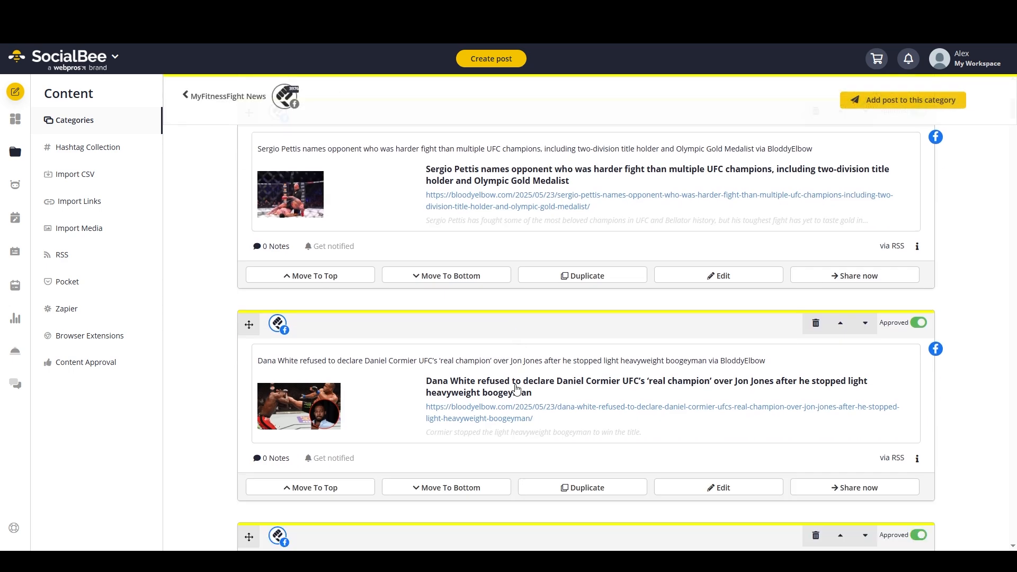
scroll(469, 386, "down", 3)
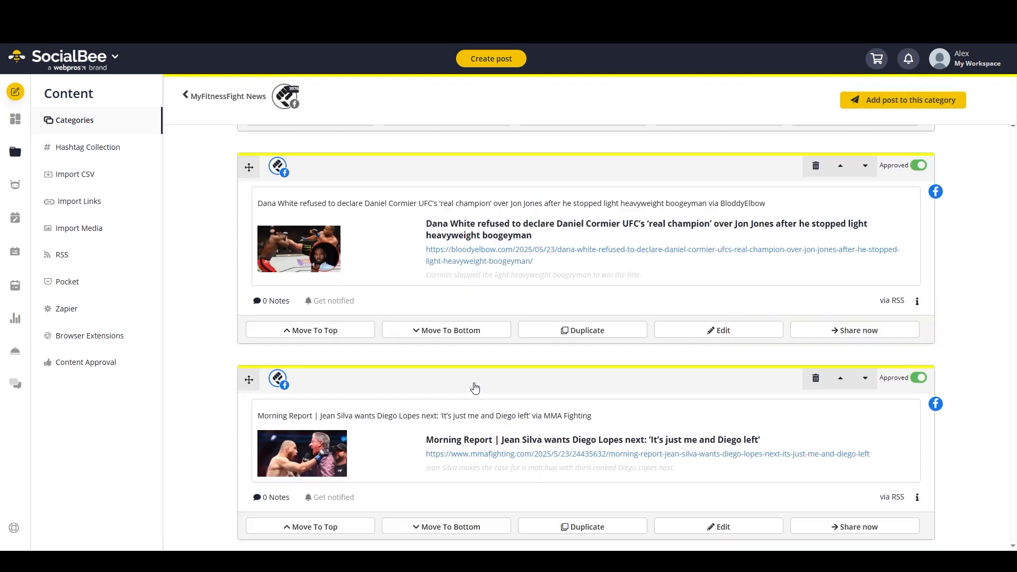
scroll(474, 388, "down", 1)
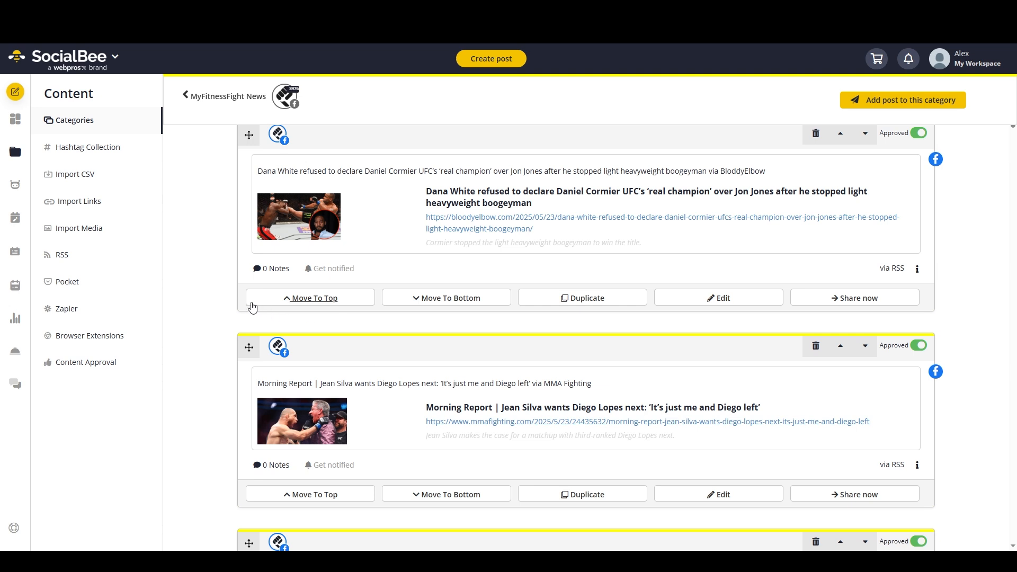
left_click(198, 95)
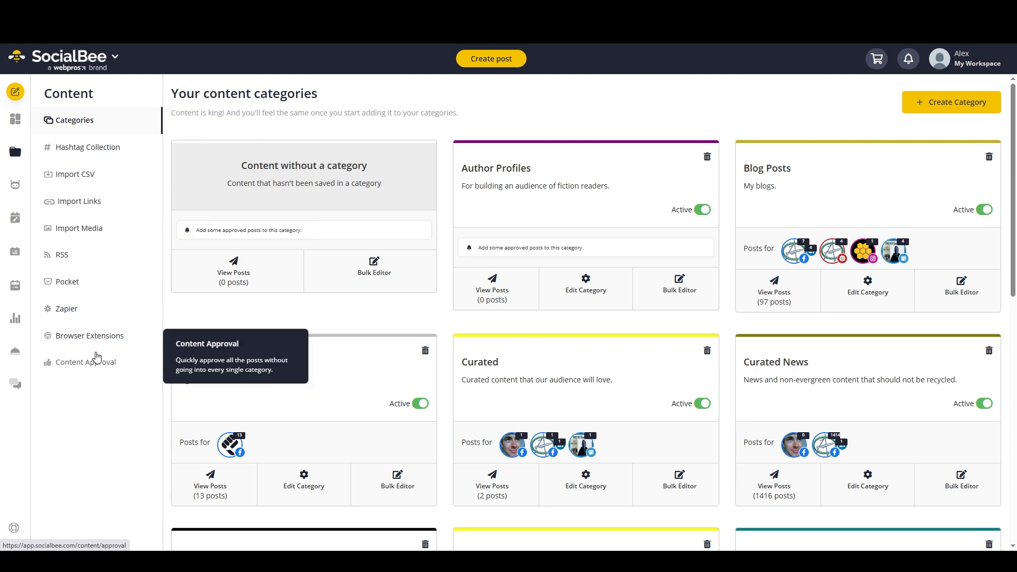
Step: Examine the bulk link import form and its field for entering links
left_click(116, 152)
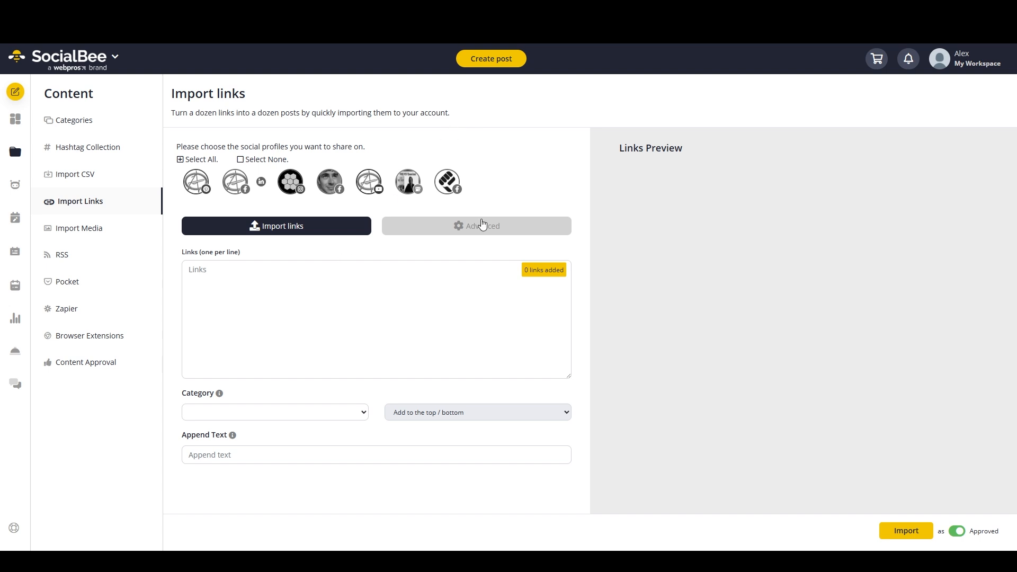
left_click(190, 281)
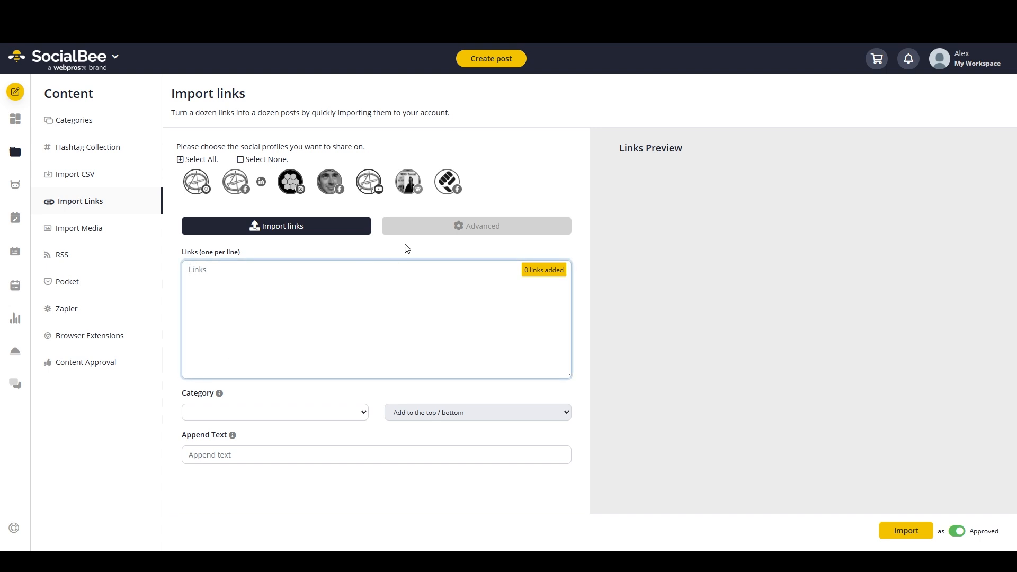
Step: Set up a bulk media import for the Pinterest, Facebook page, LinkedIn and Instagram profiles, pinning to the personal digital marketing board
left_click(100, 230)
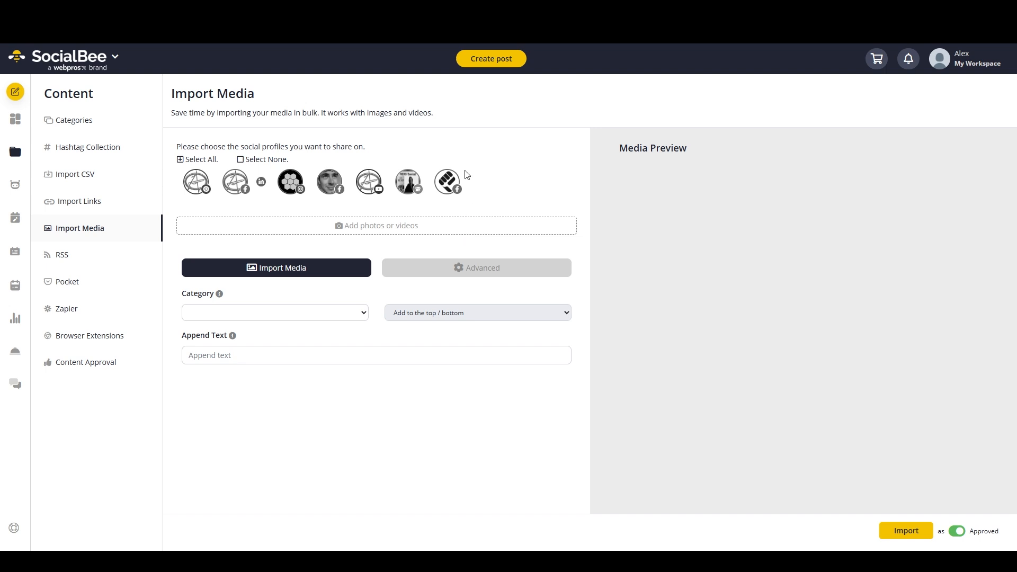
left_click(196, 183)
left_click(241, 183)
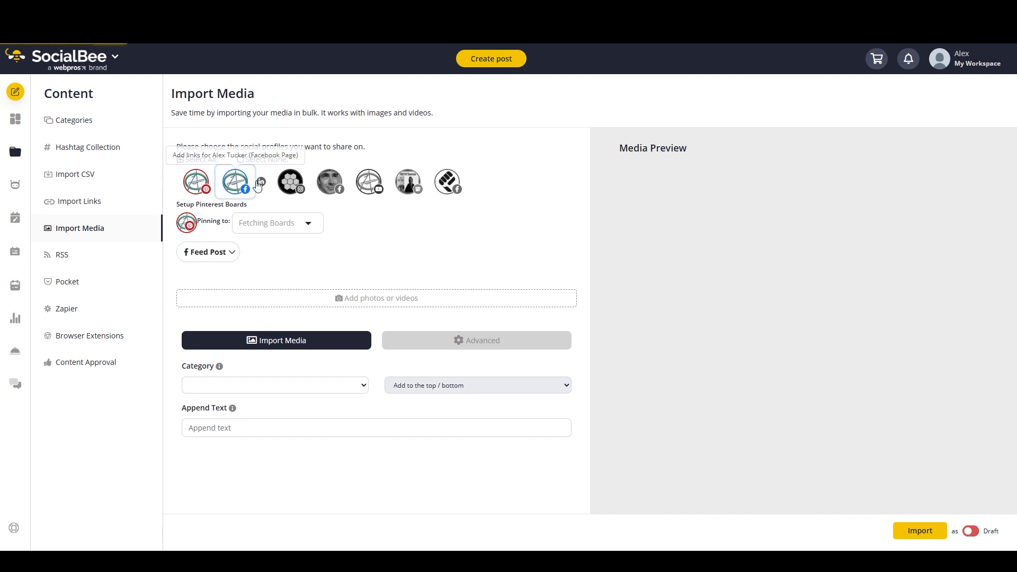
left_click(290, 182)
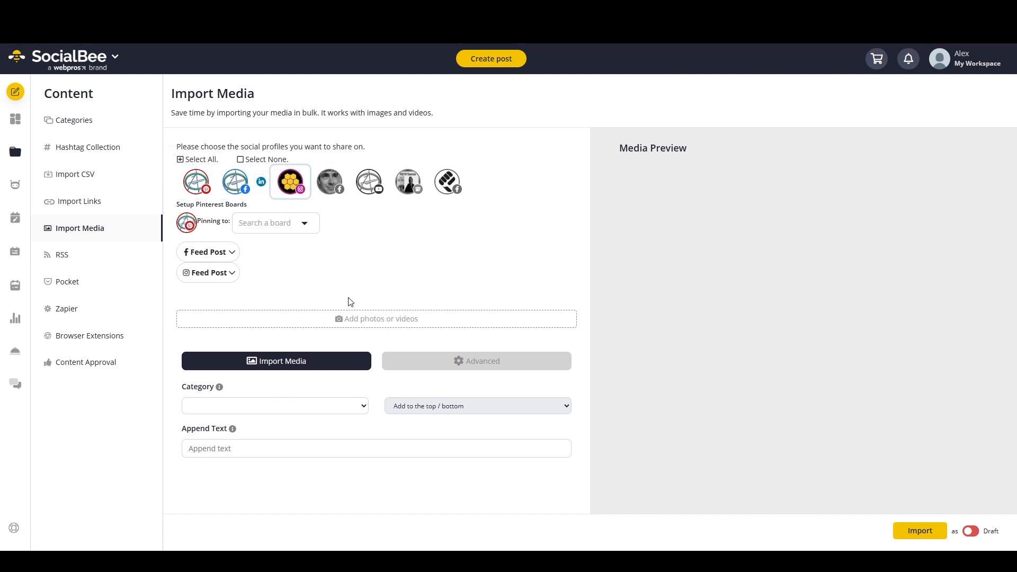
left_click(300, 230)
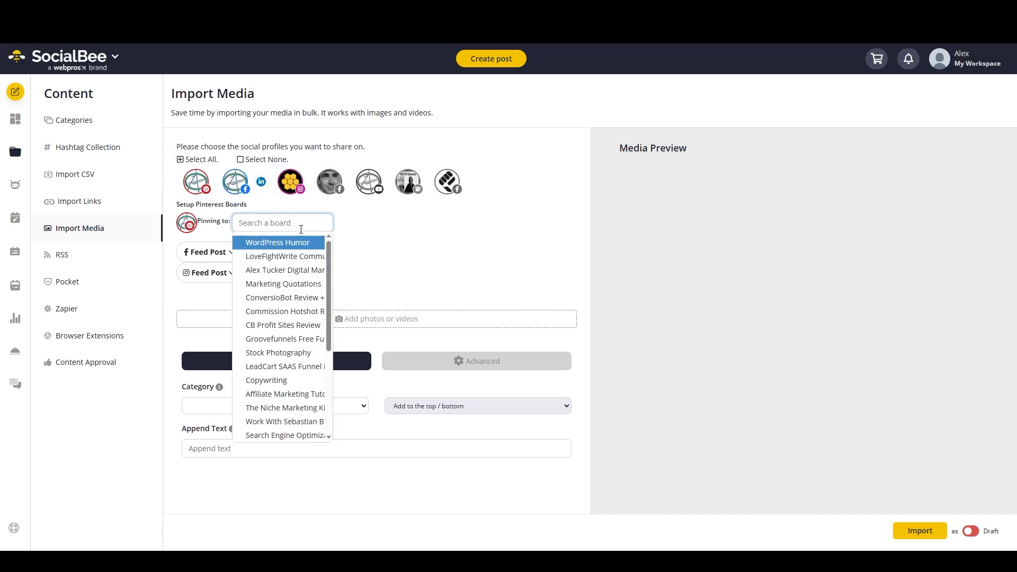
left_click(293, 270)
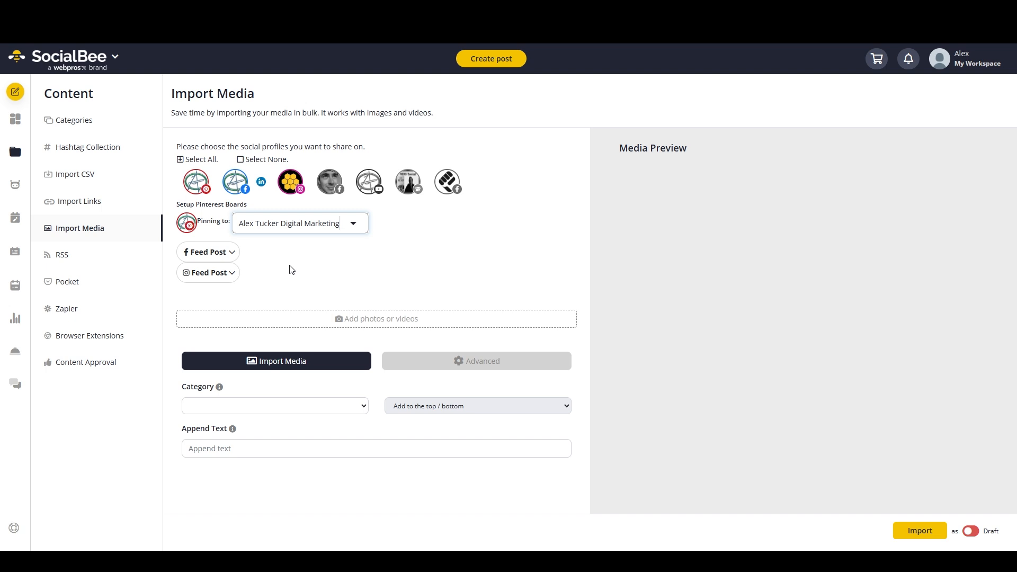
Step: Set the Facebook post type to Reel and the Instagram post type to Feed & Reel
left_click(220, 254)
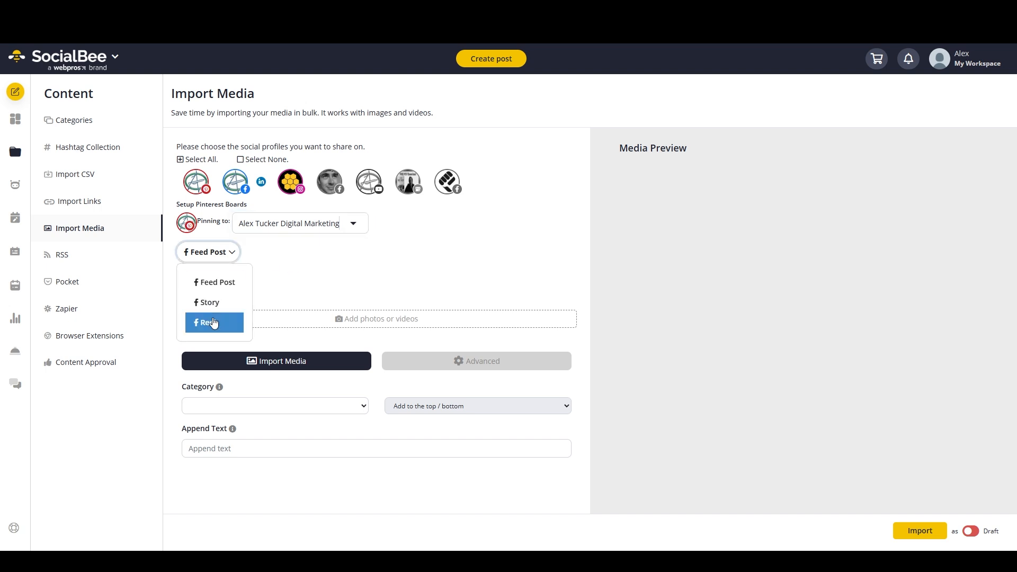
left_click(216, 321)
left_click(217, 272)
left_click(220, 324)
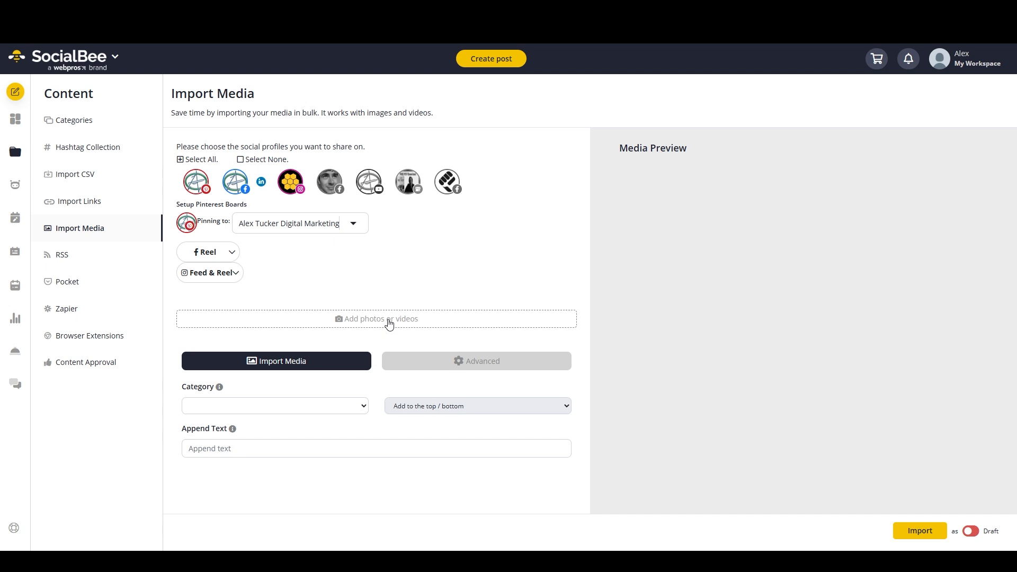
Step: Add three media files to the import batch and assign them to the Linkedin Posts category, keeping the category's default top placement
left_click(389, 321)
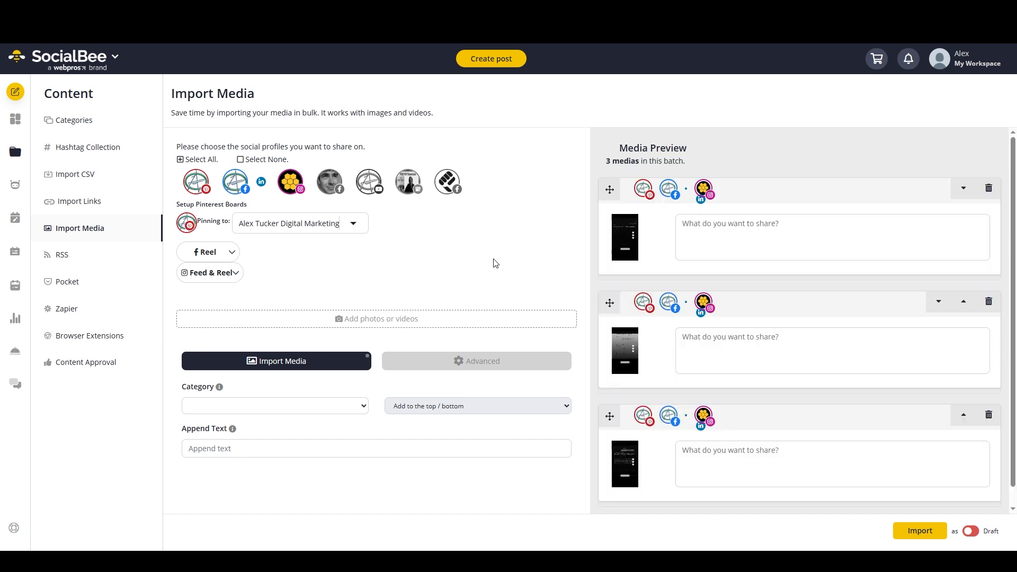
left_click(363, 406)
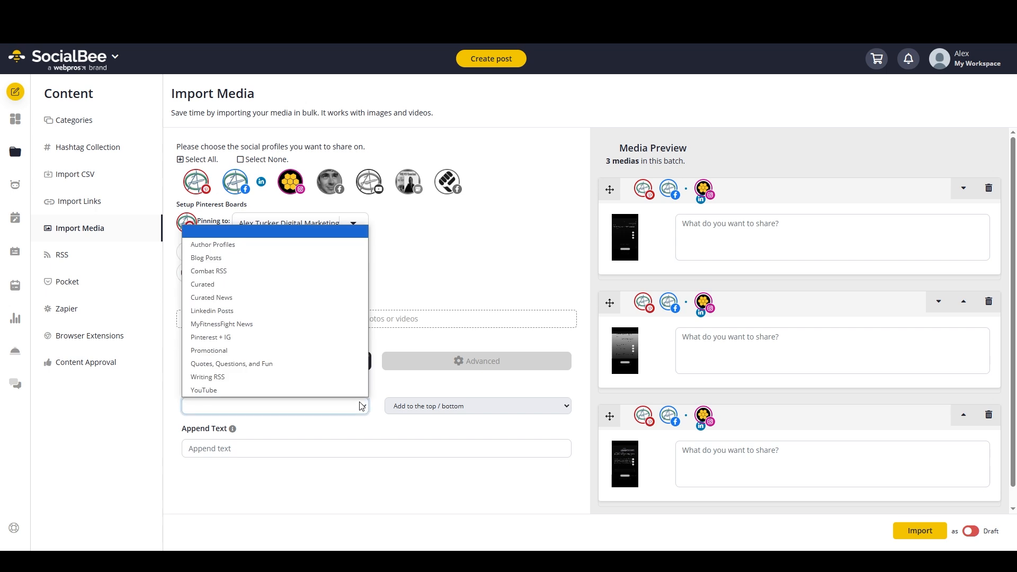
left_click(296, 310)
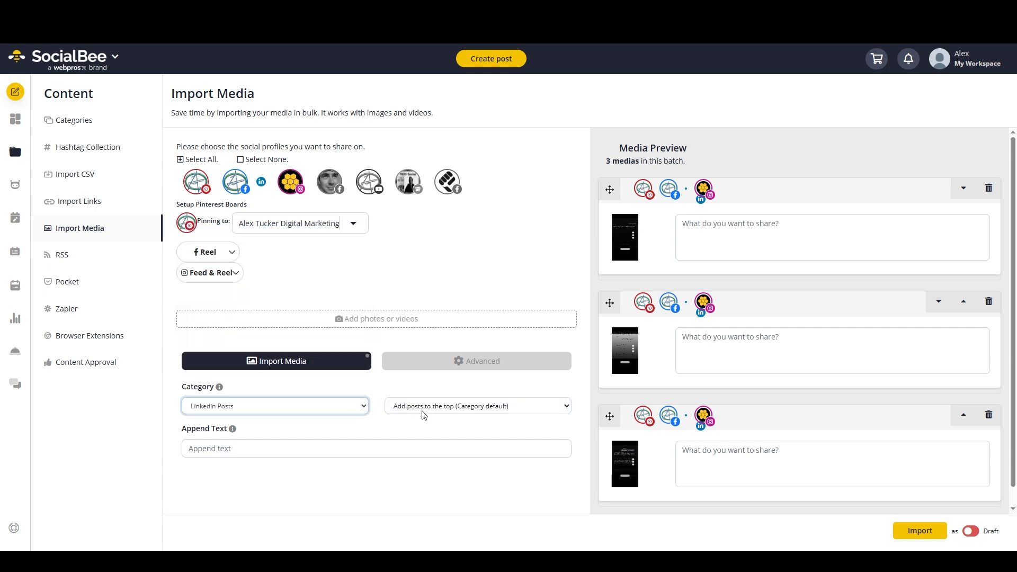
left_click(416, 409)
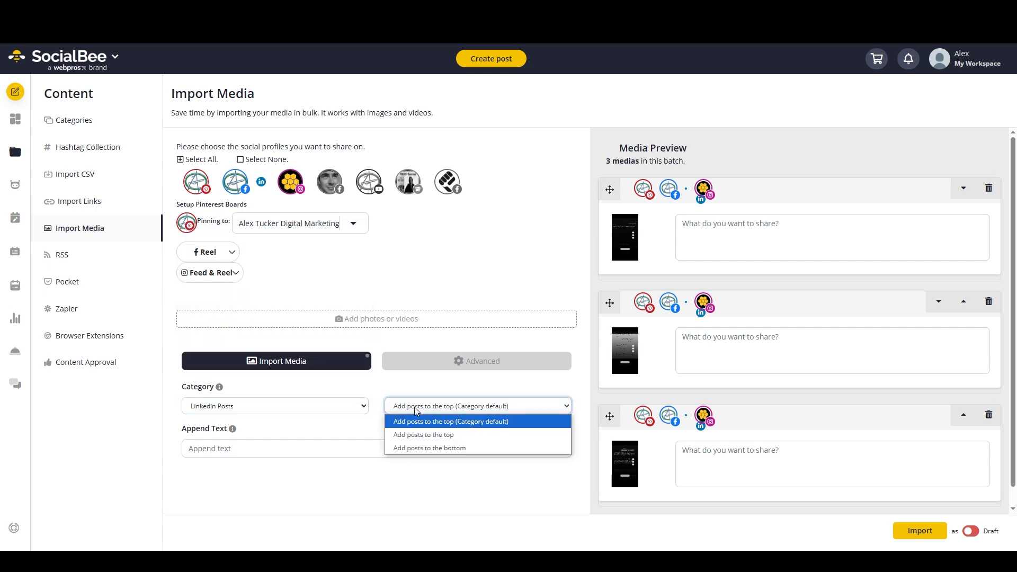
left_click(414, 406)
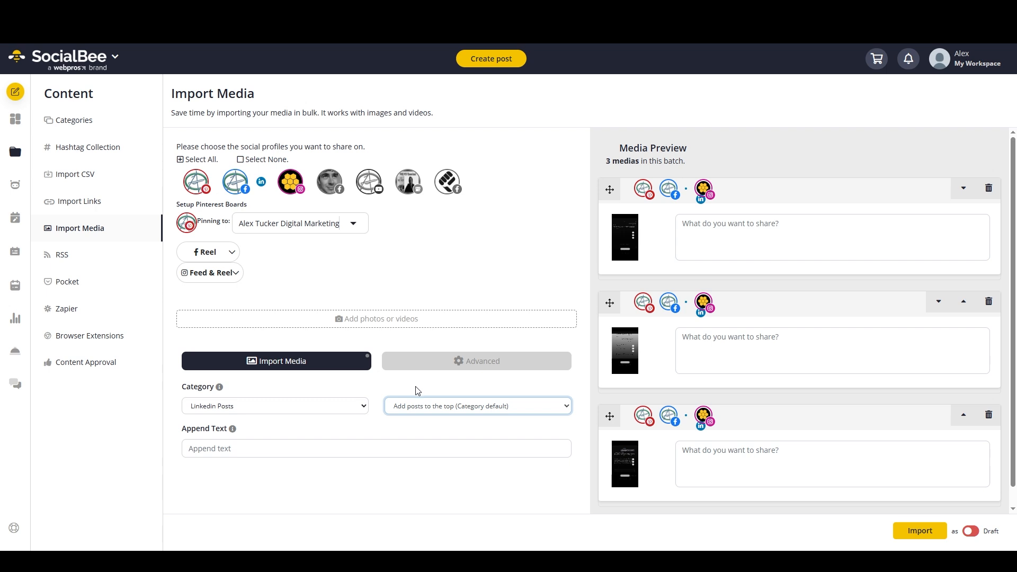
left_click(385, 450)
left_click(467, 434)
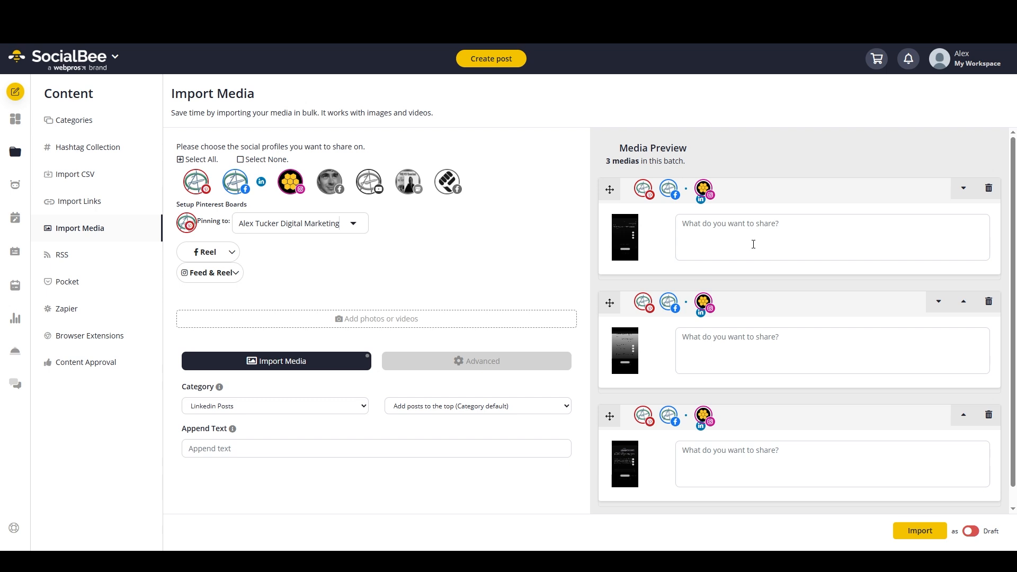
left_click(742, 224)
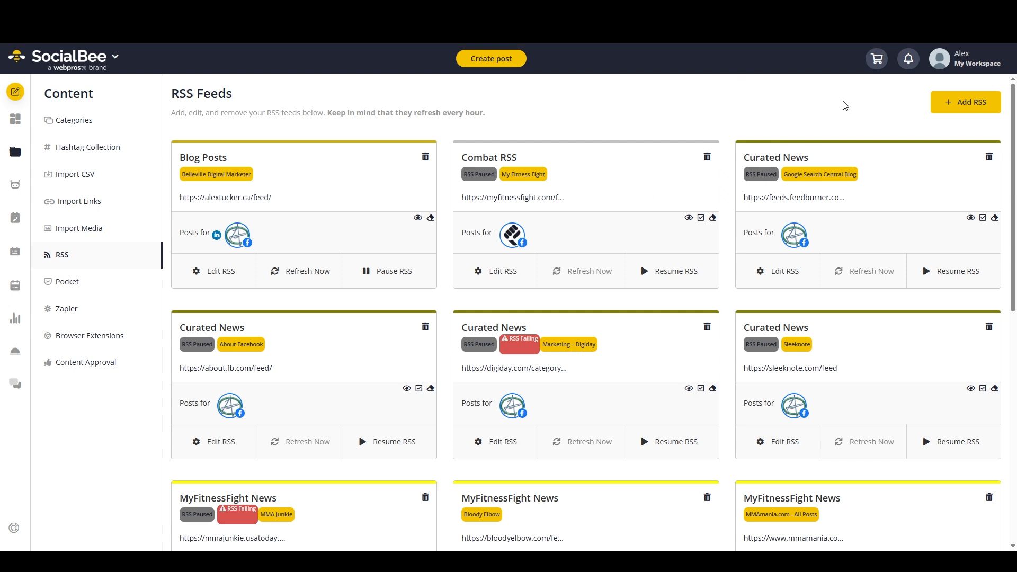
Step: Look through the RSS feeds connected to the content categories and their paused or failing states
mouse_move(519, 345)
scroll(652, 307, "down", 3)
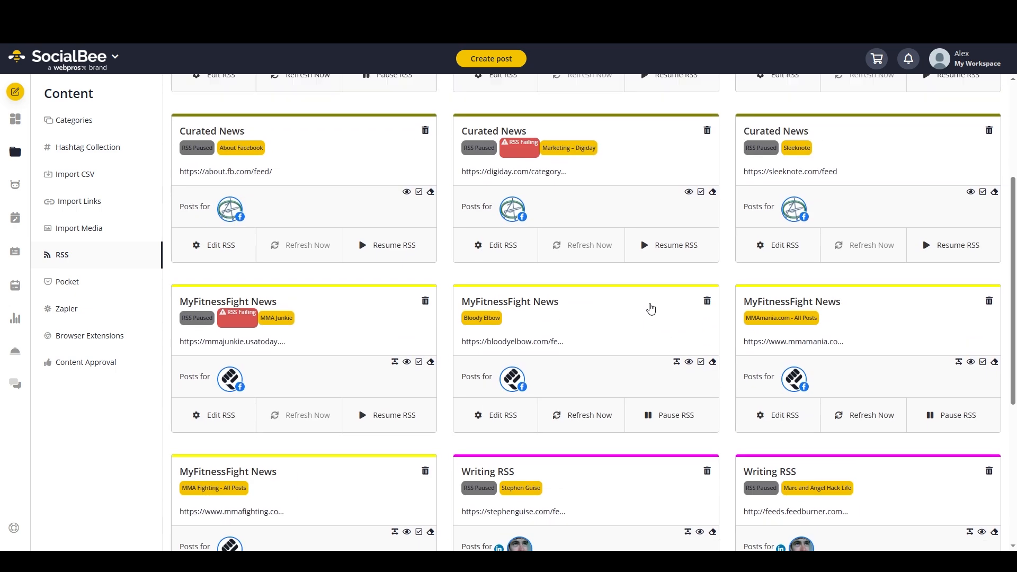
scroll(650, 308, "up", 3)
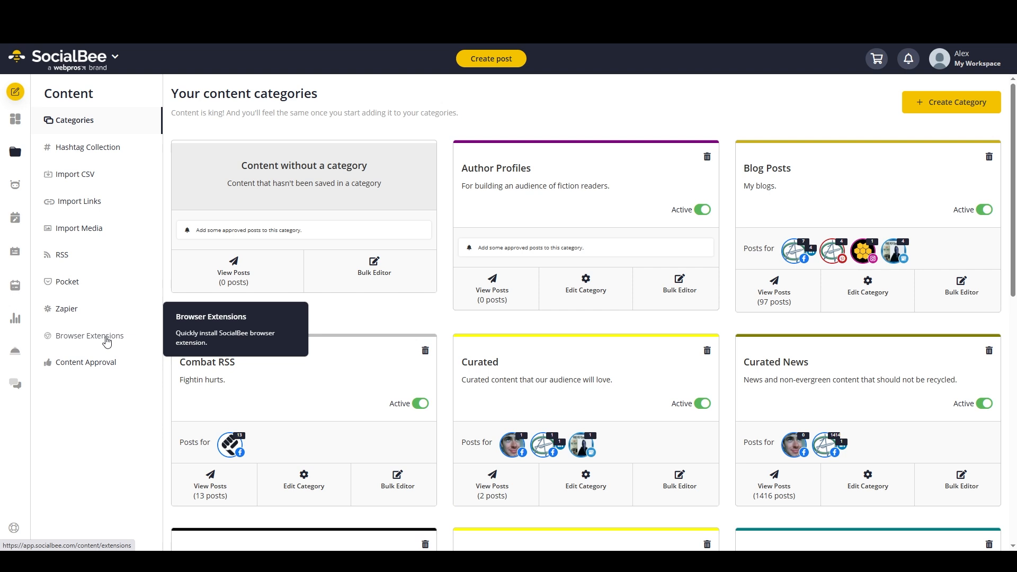
Step: Look at Content Approval, and show the Standard plans on the SocialBee pricing page with monthly billing
left_click(86, 362)
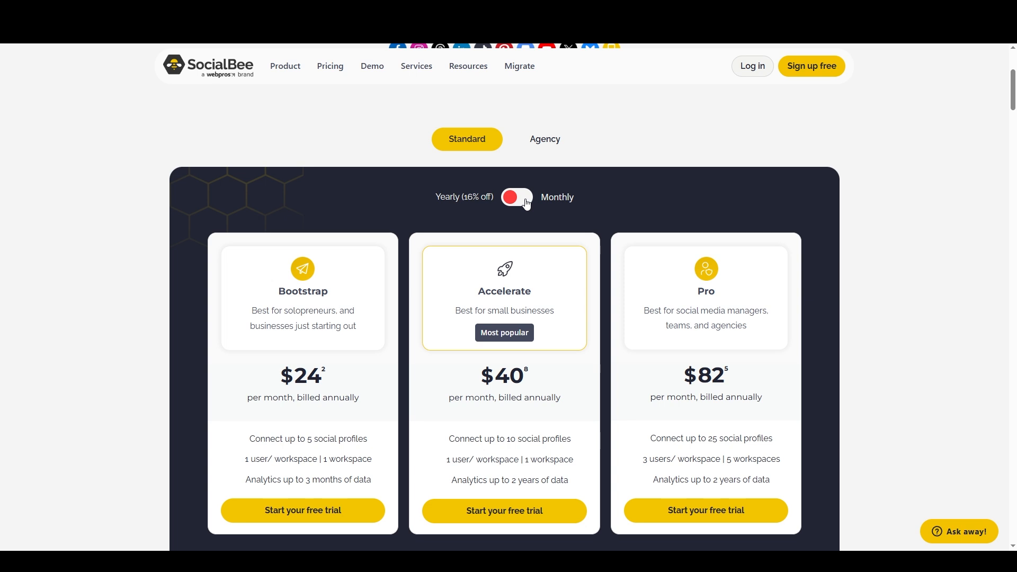
left_click(526, 203)
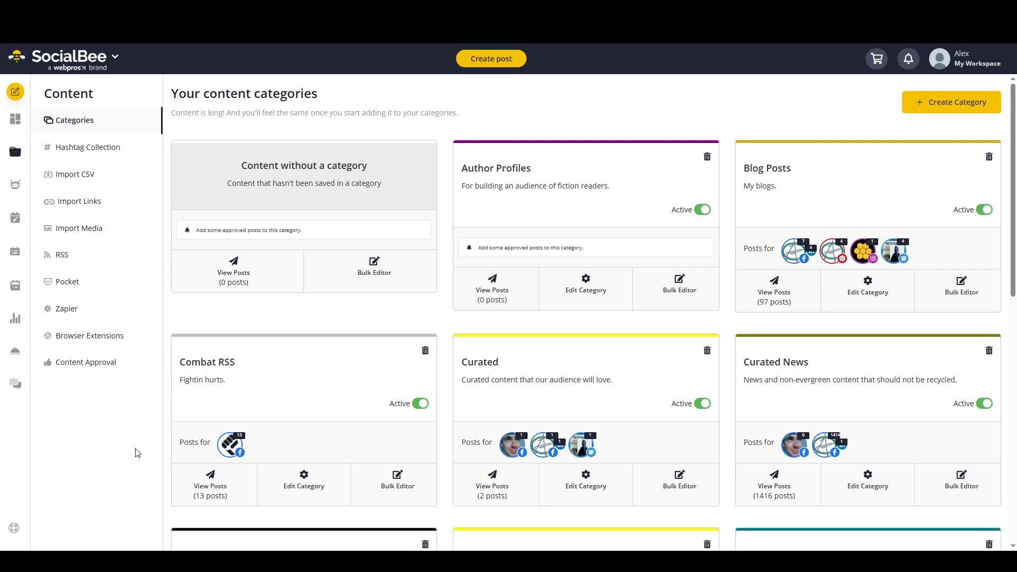
Step: Start a new Friday posting slot in the schedule setup calendar and set its time to 14:30
left_click(15, 217)
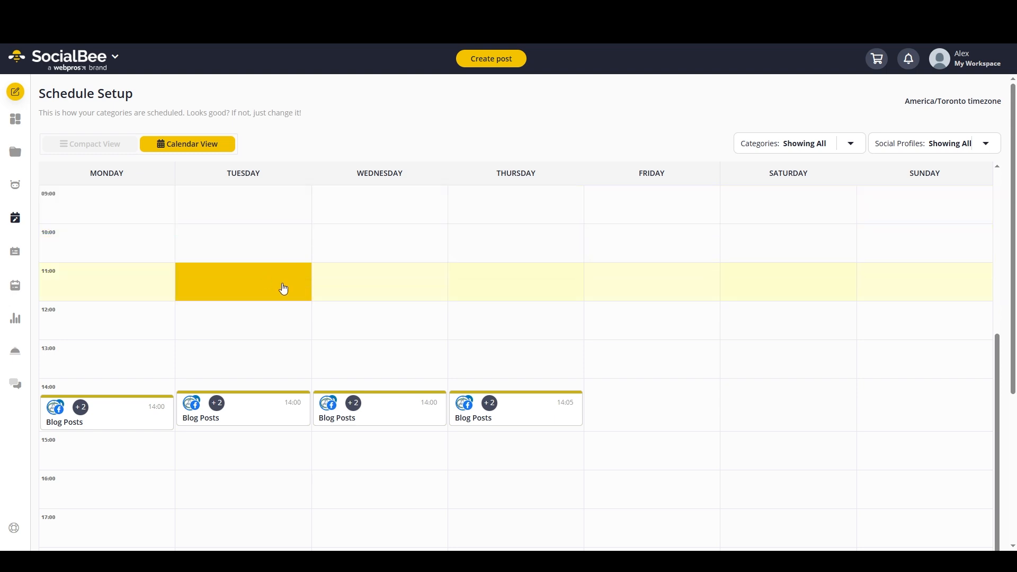
left_click(620, 296)
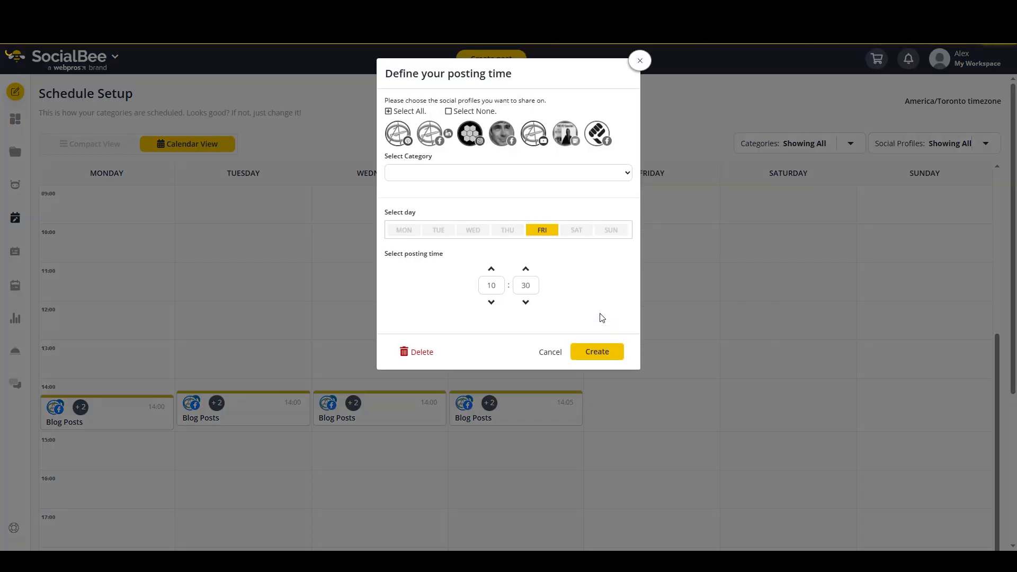
double_click(493, 284)
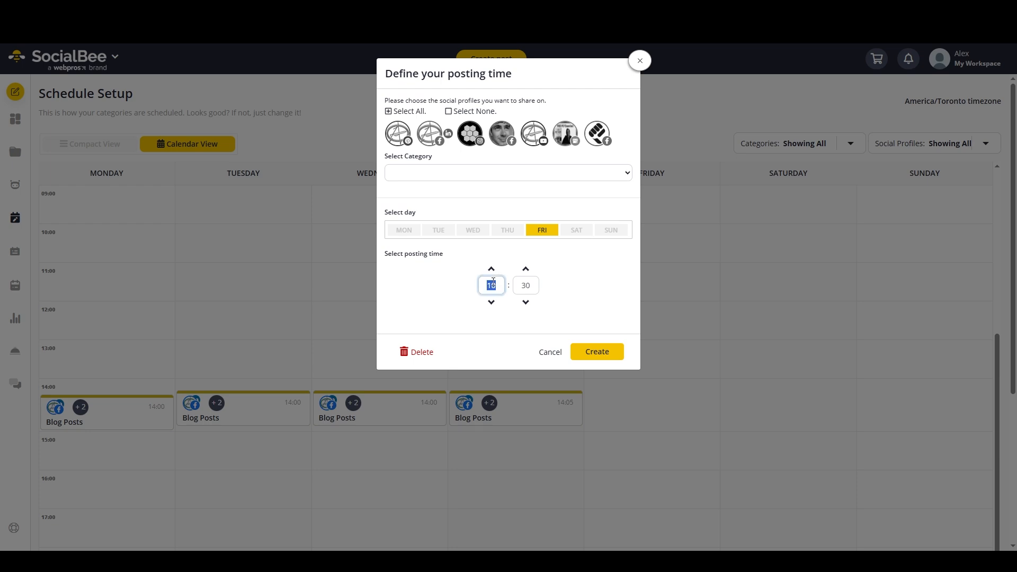
type("14")
left_click(473, 285)
Step: Select the Pinterest, Facebook page, LinkedIn and Instagram profiles and the Pinterest + IG category for the slot, and create it
left_click(406, 140)
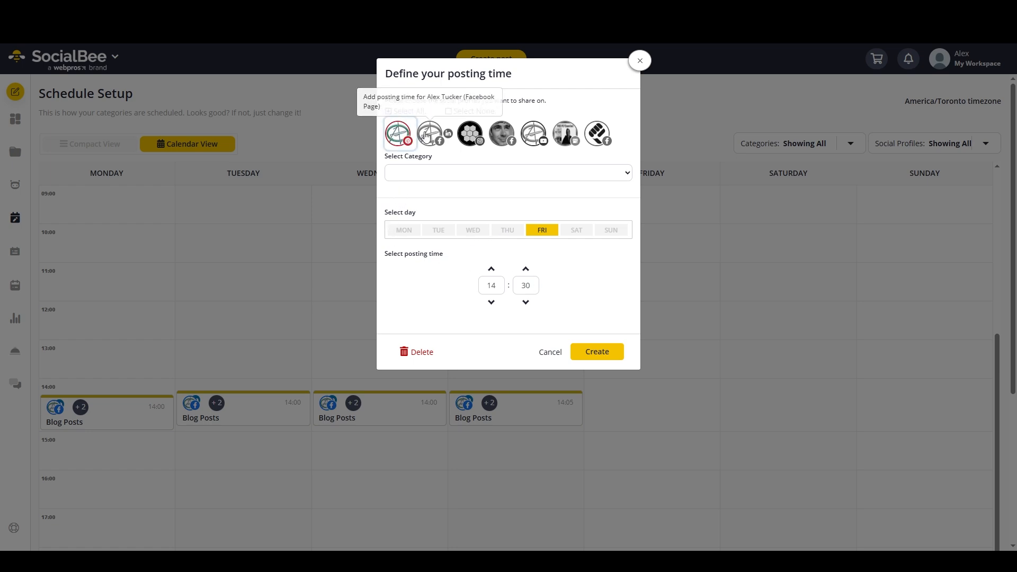
left_click(428, 136)
left_click(444, 136)
left_click(467, 147)
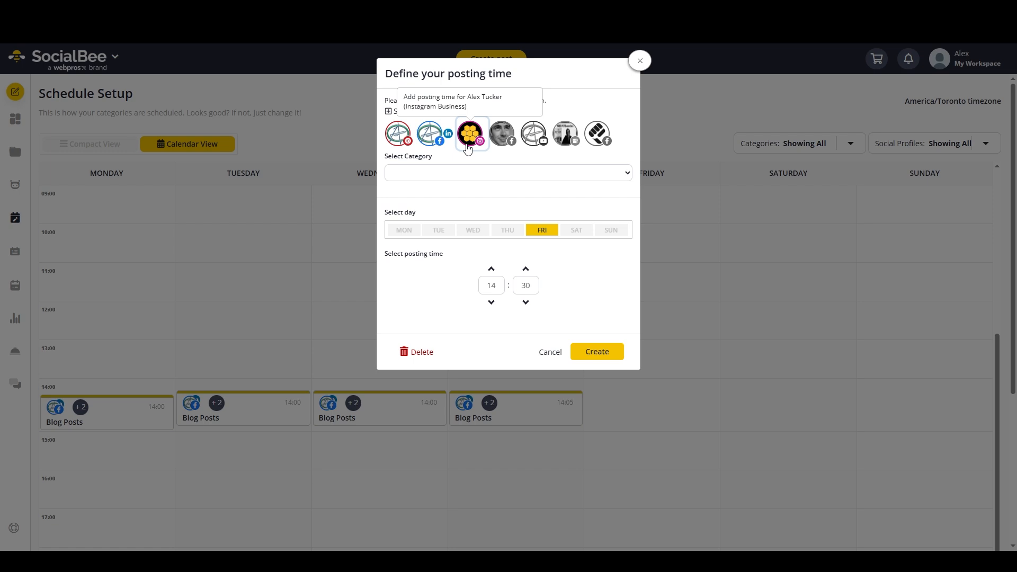
left_click(456, 176)
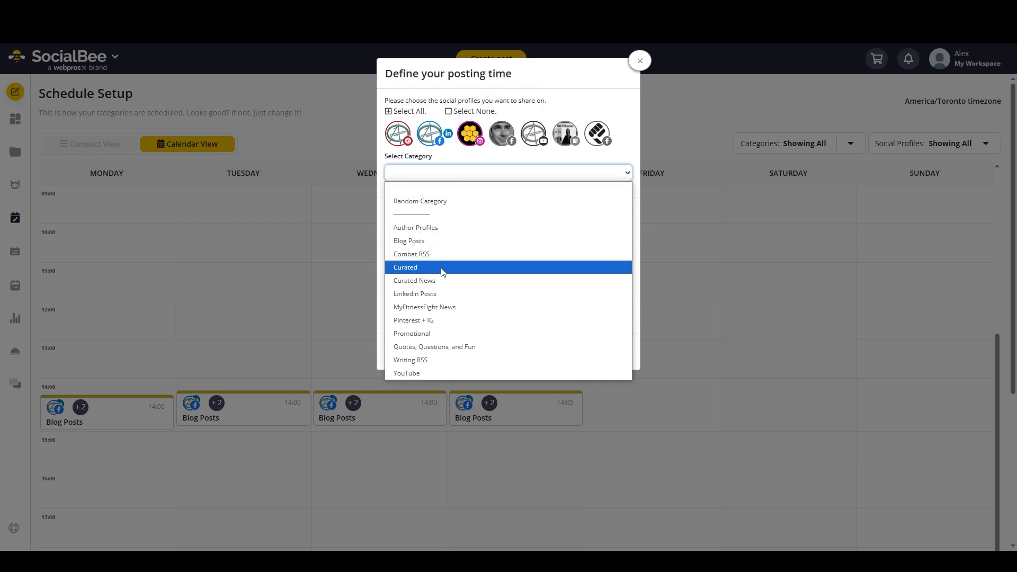
left_click(419, 320)
left_click(608, 352)
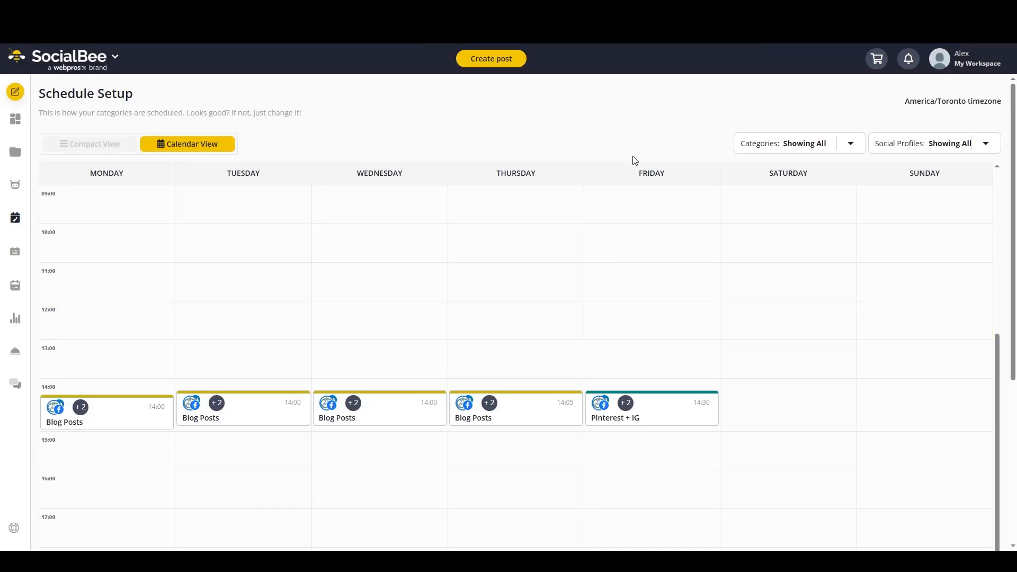
Step: Delete the Friday 14:30 Pinterest + IG posting slot from the schedule
left_click(684, 413)
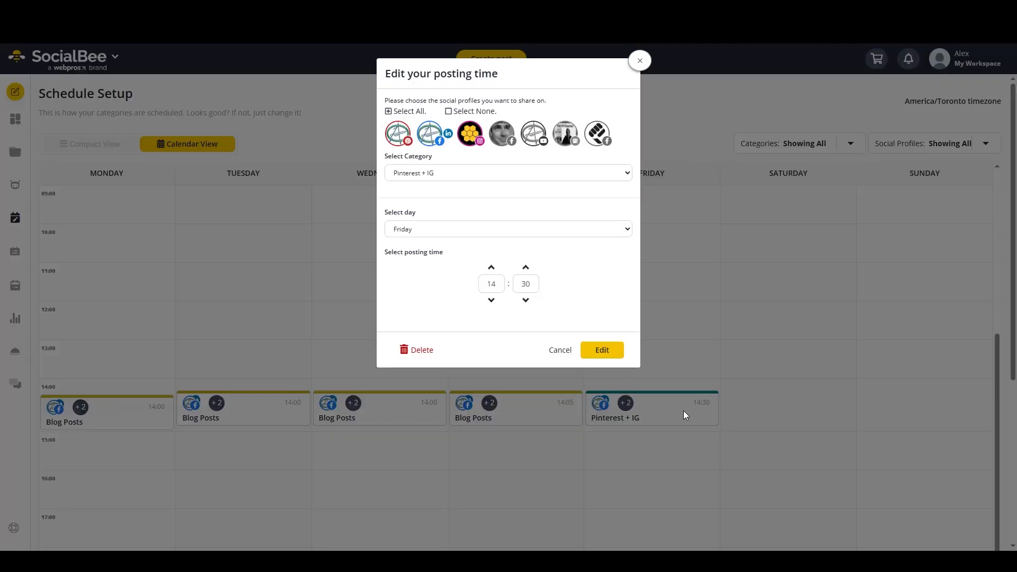
left_click(418, 350)
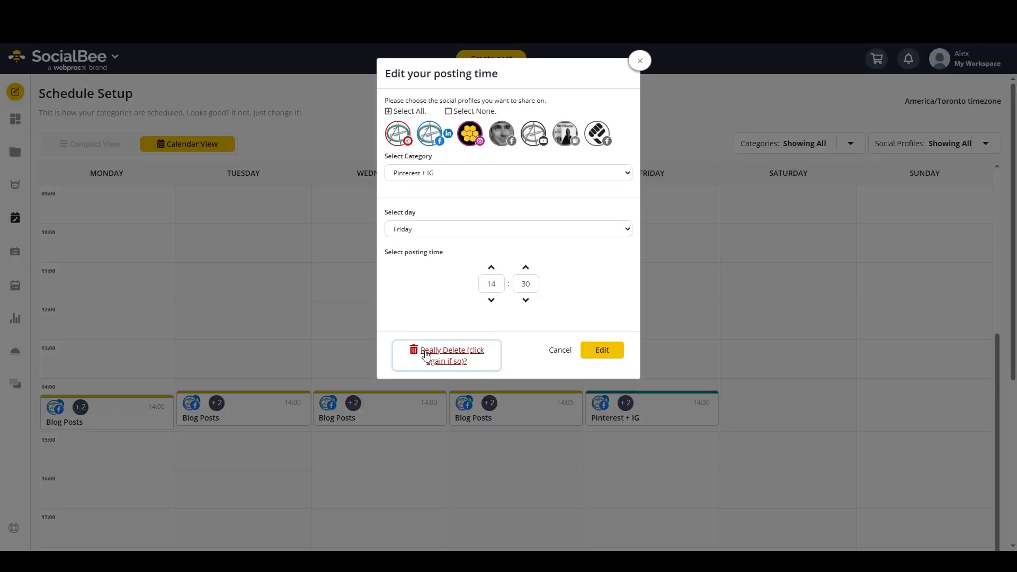
left_click(462, 358)
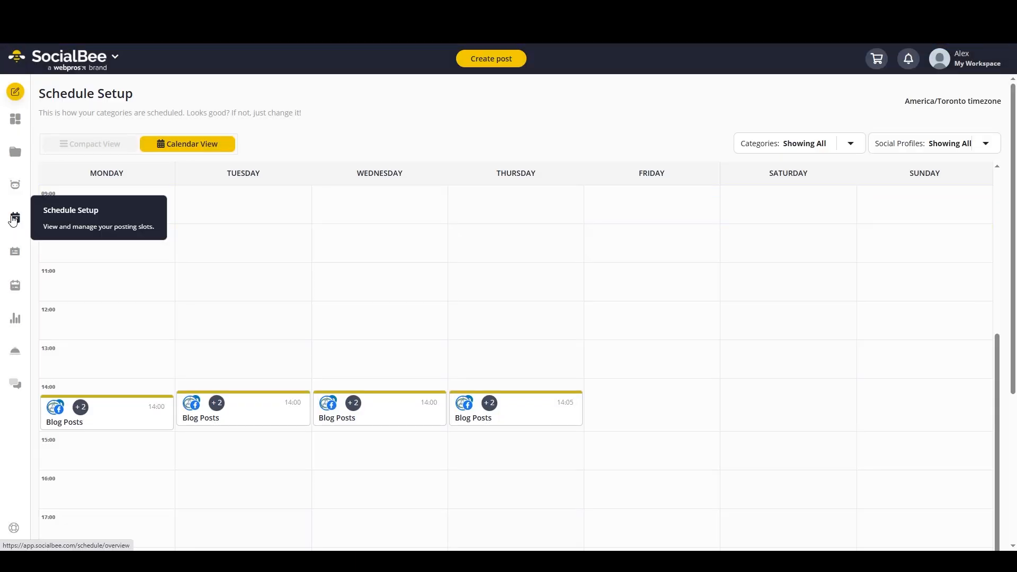
Step: Examine the upcoming Blog Posts in the next posts list and filter the list to the Facebook page profile
left_click(14, 253)
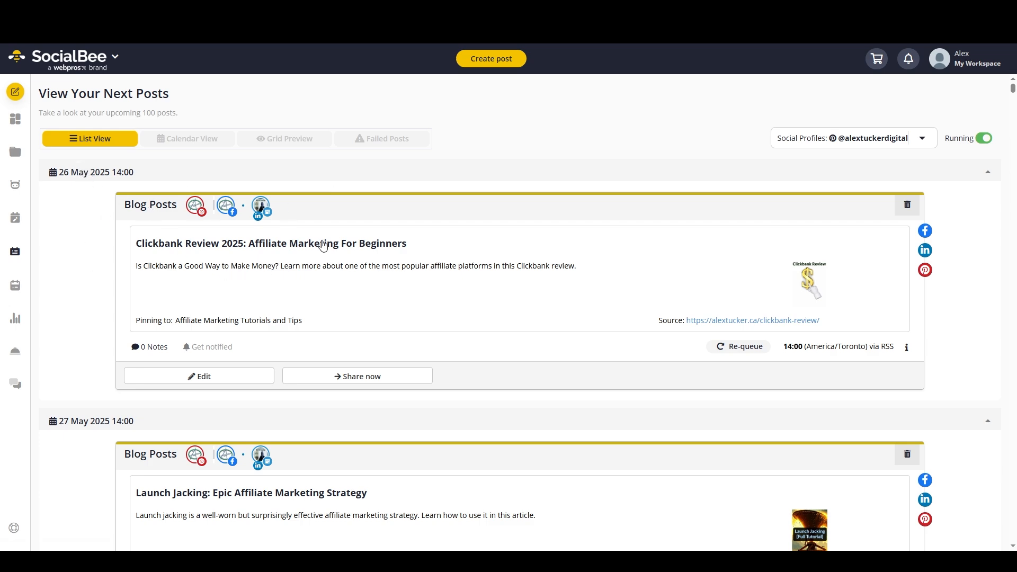
scroll(153, 247, "down", 3)
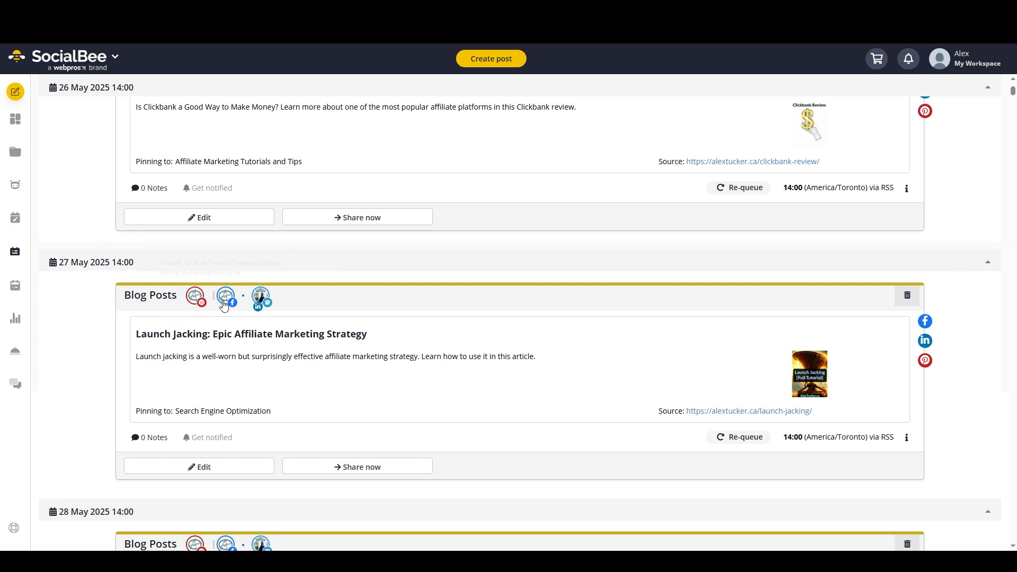
scroll(96, 283, "up", 3)
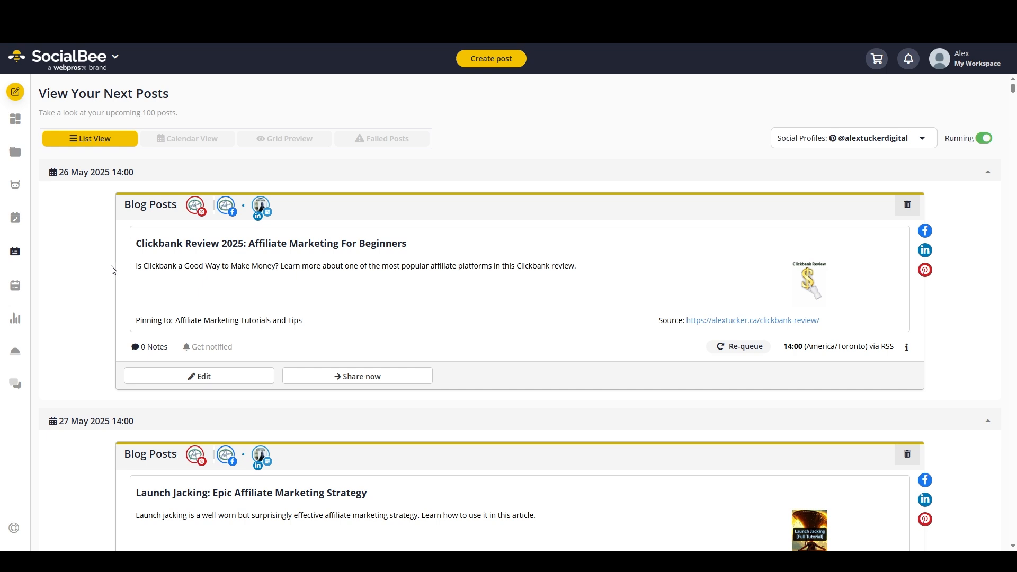
left_click(893, 139)
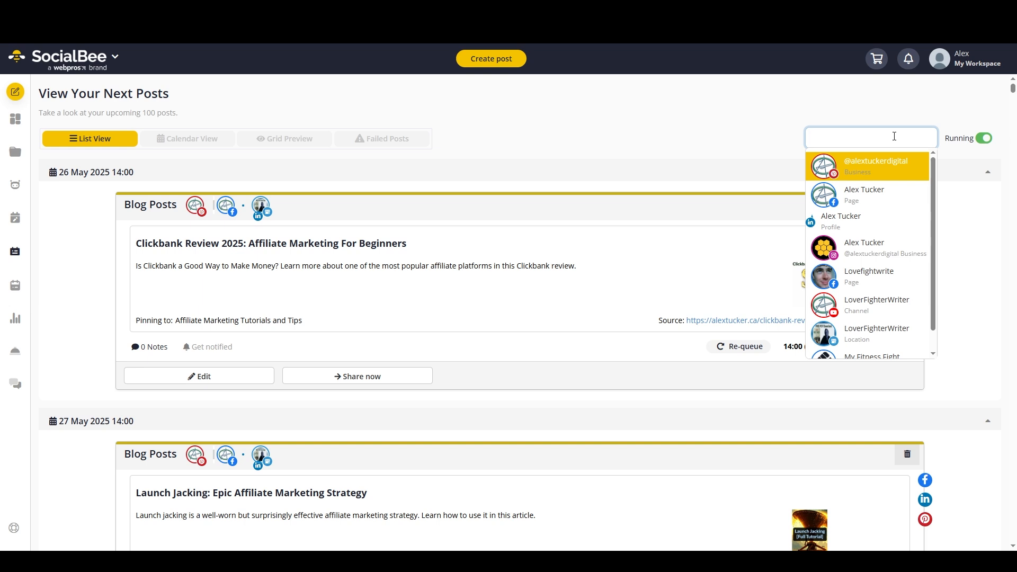
left_click(860, 194)
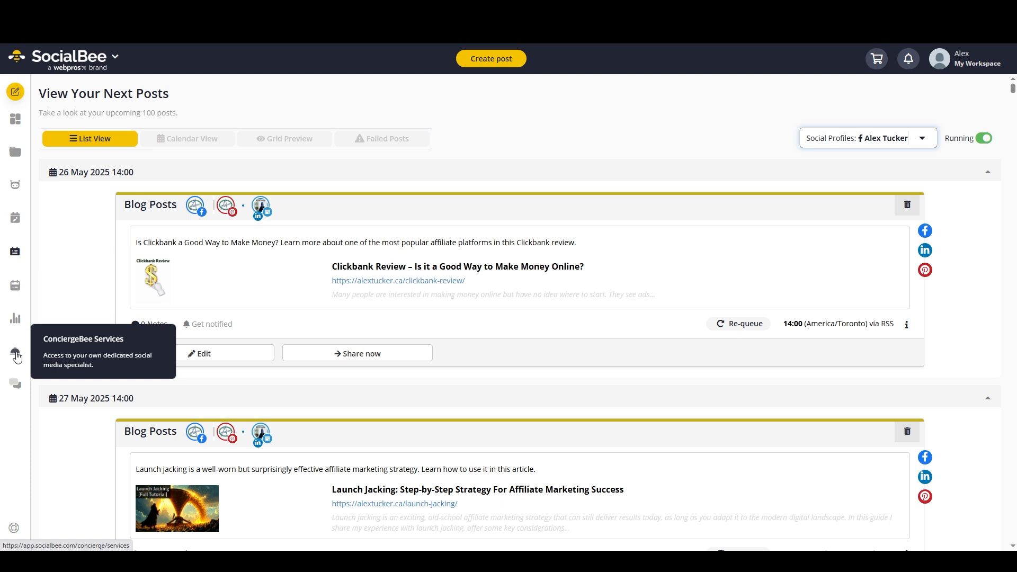
Step: Examine the ConciergeBee Services page, including its intake requests and filled-in intakes
left_click(16, 358)
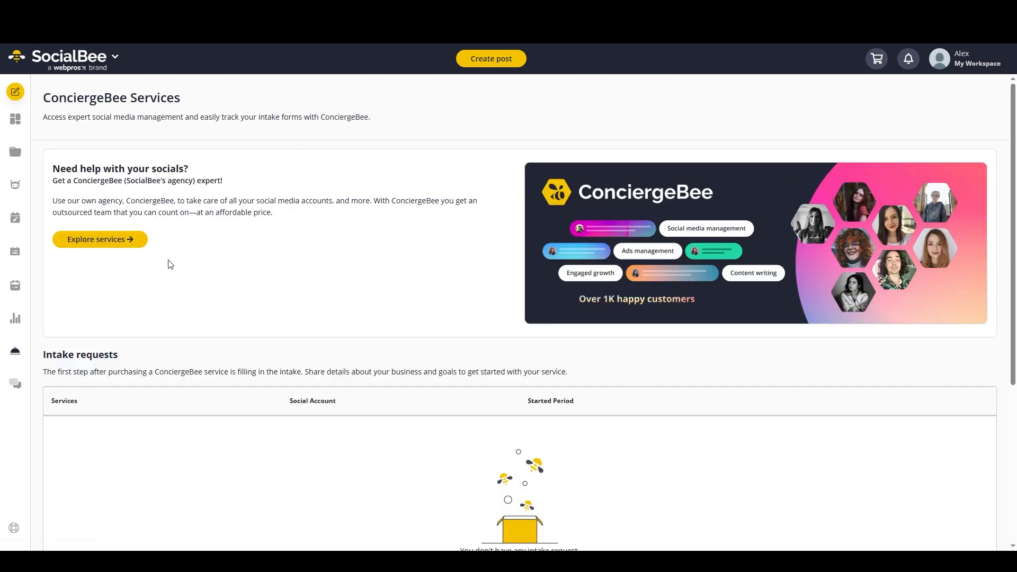
scroll(168, 264, "down", 5)
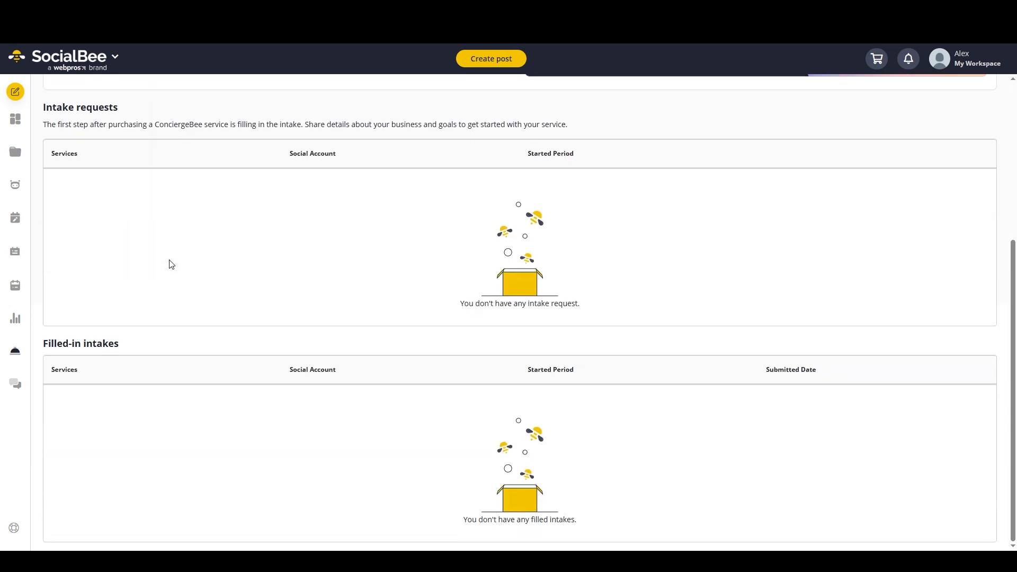
scroll(318, 263, "up", 5)
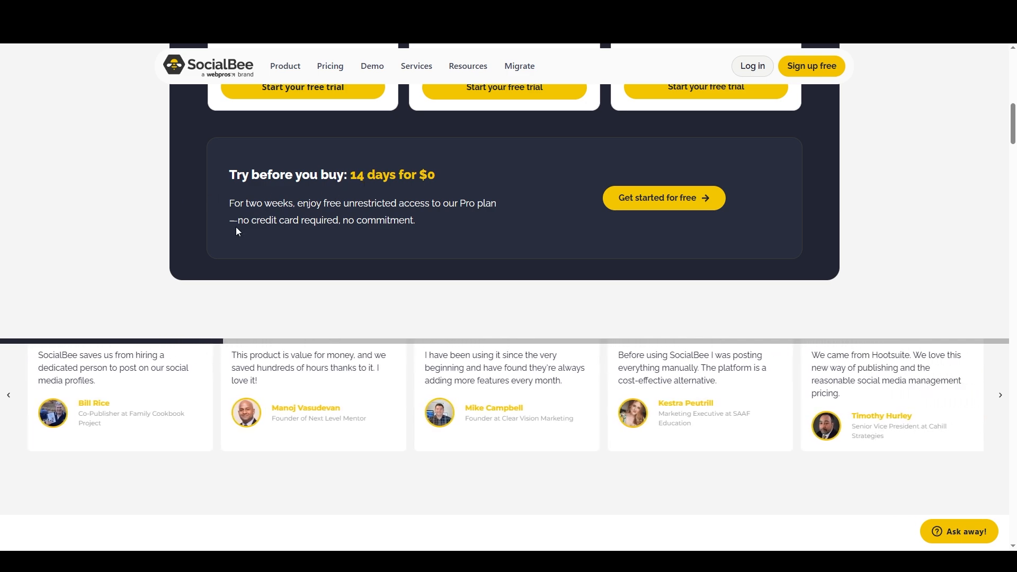
Step: Examine the SocialBee pricing page from the free trial offer down to the plan comparison table
scroll(222, 221, "down", 8)
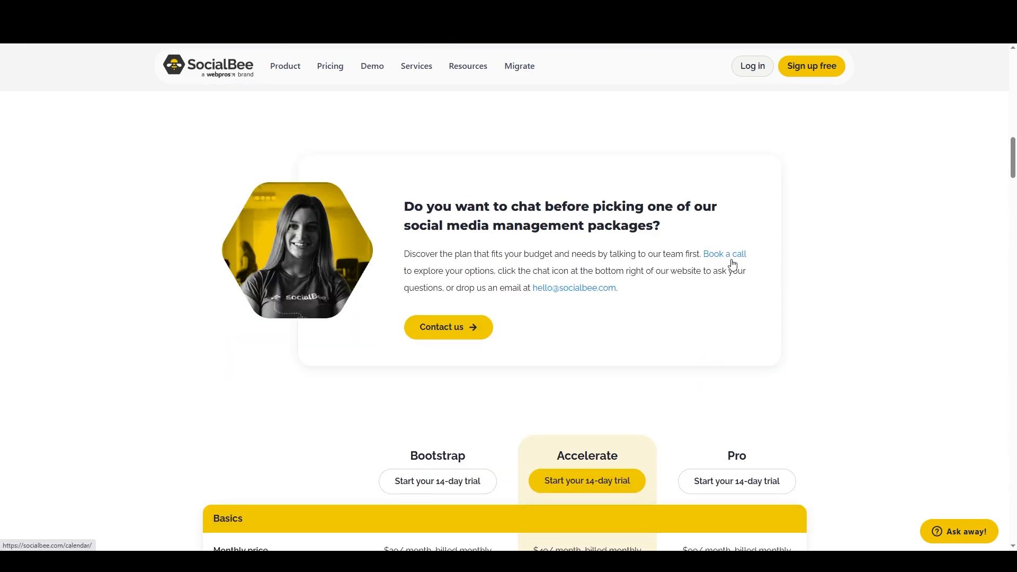